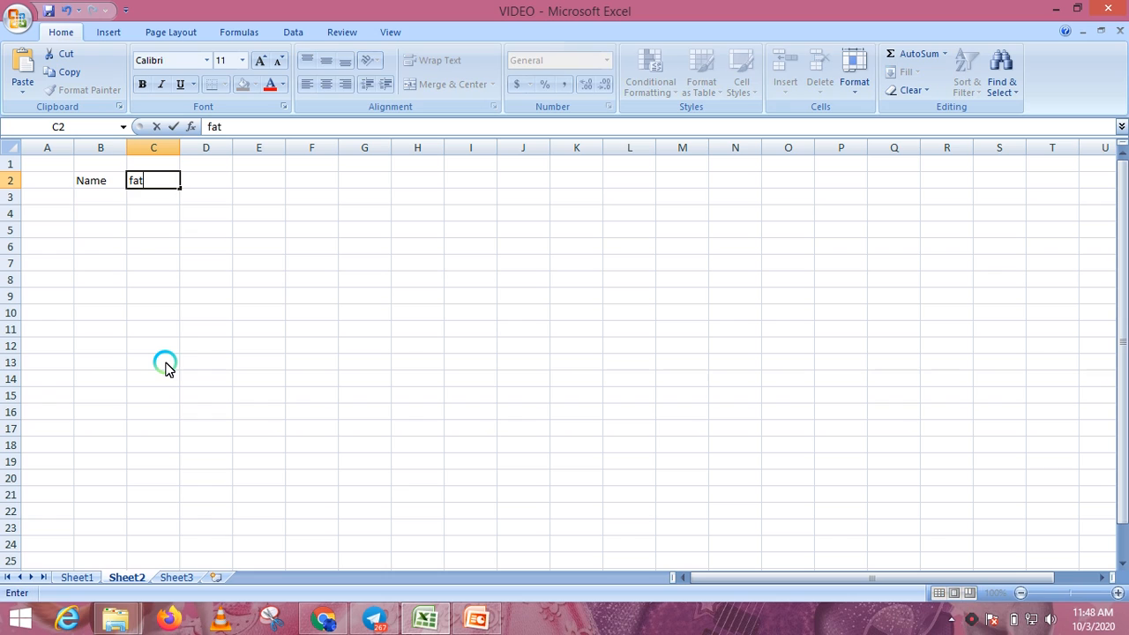
- Type the headings 'father name' and 'line 1' into C2 and D2
{"action": "type", "text": "her name"}
{"action": "key", "text": "Tab"}
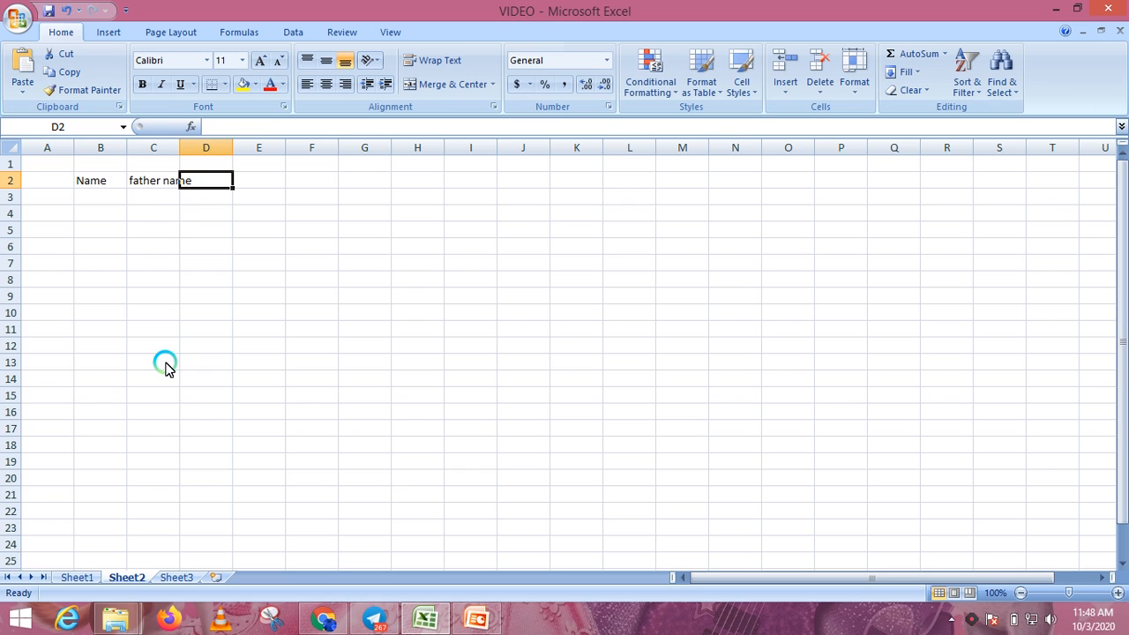
{"action": "type", "text": "line"}
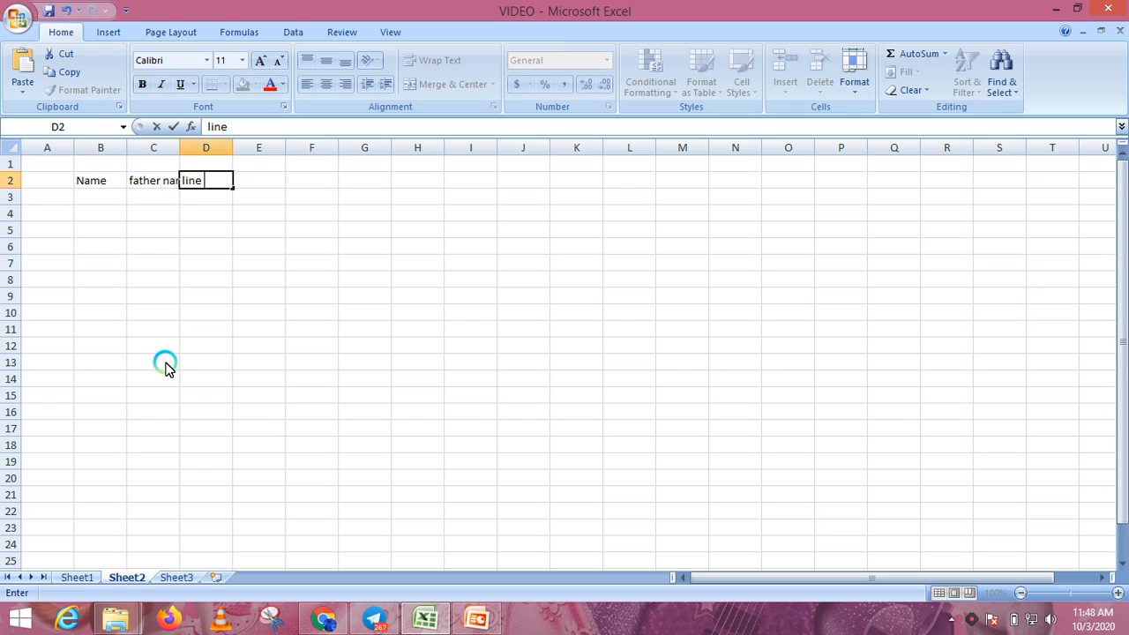
{"action": "type", "text": " 1"}
{"action": "key", "text": "Tab"}
- Enter 'line 2' as the E2 heading, correcting the typos
{"action": "type", "text": "le"}
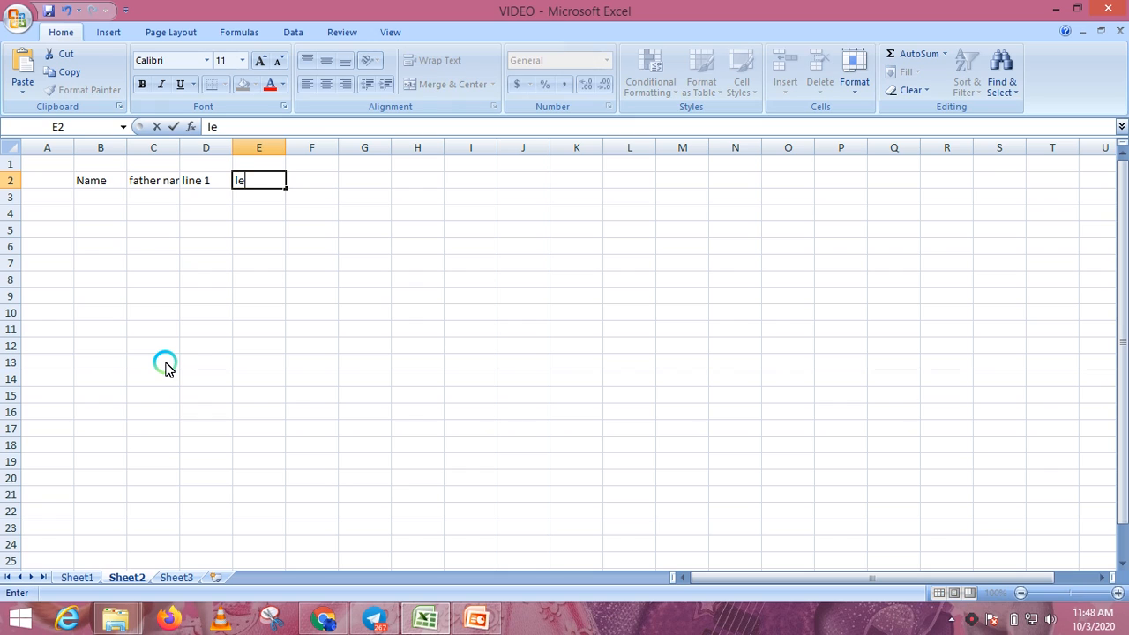
{"action": "key", "text": "BackSpace"}
{"action": "type", "text": "uin"}
{"action": "key", "text": "BackSpace"}
{"action": "key", "text": "BackSpace"}
{"action": "key", "text": "BackSpace"}
{"action": "type", "text": "ine"}
{"action": "key", "text": "Left"}
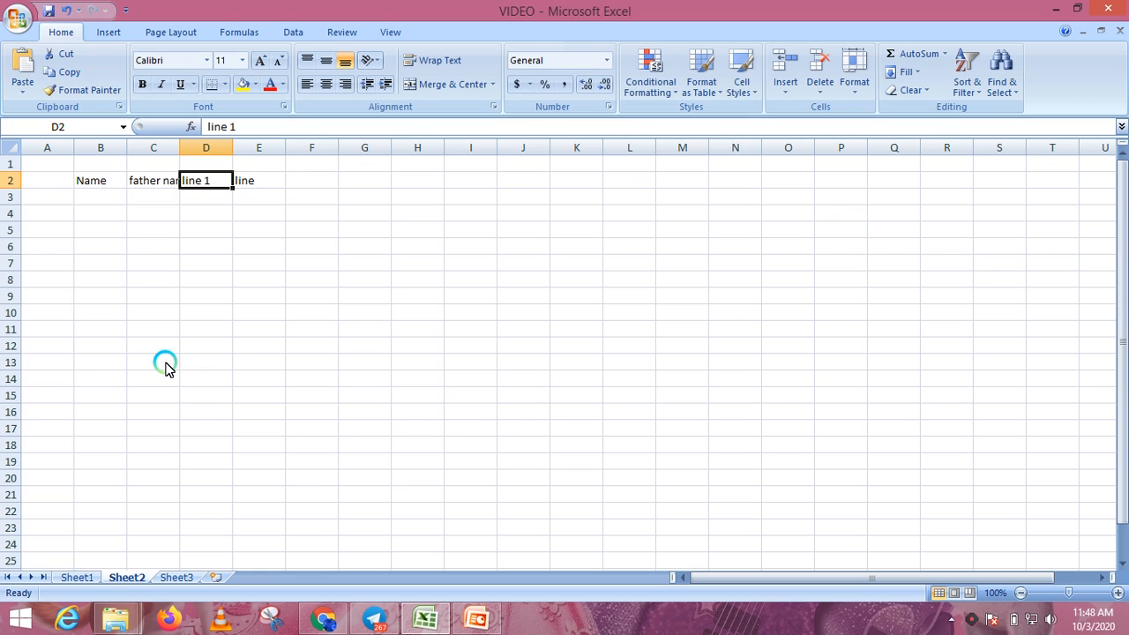
{"action": "key", "text": "Right"}
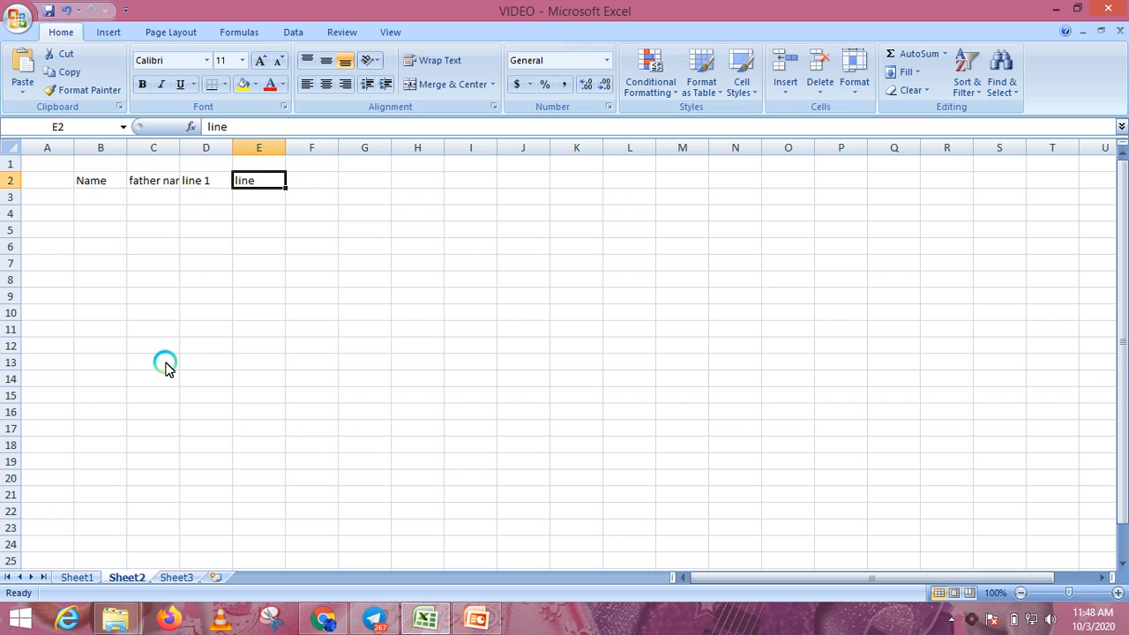
{"action": "key", "text": "F2"}
{"action": "type", "text": "2"}
{"action": "key", "text": "Return"}
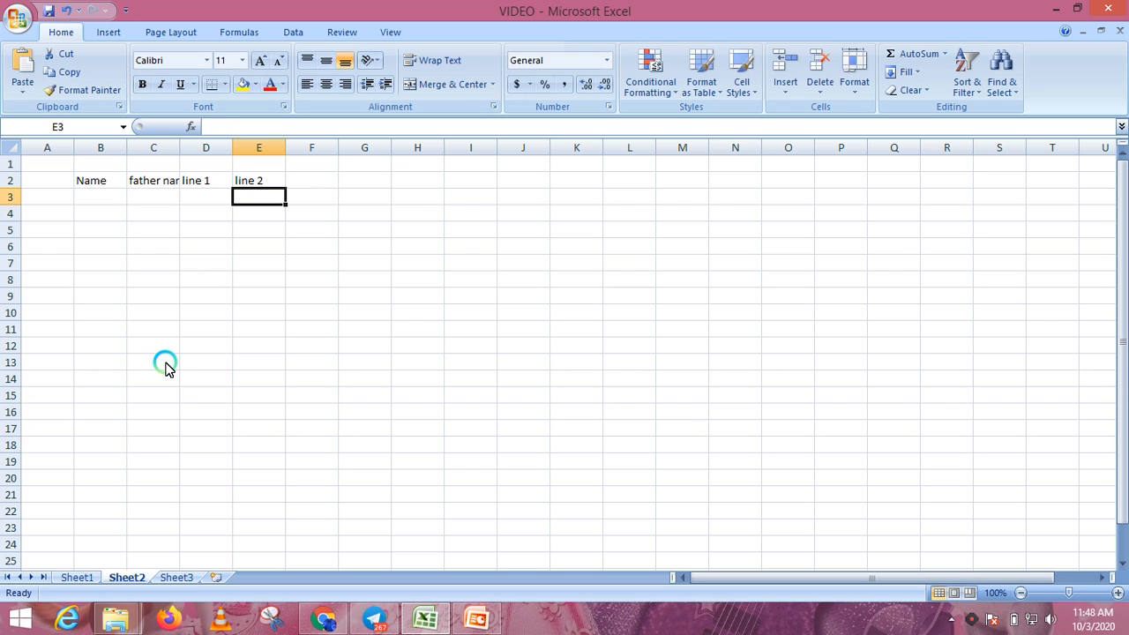
{"action": "key", "text": "Up"}
{"action": "key", "text": "Right"}
- Add the headings 'line 3' and 'pin code' in F2 and G2
{"action": "type", "text": "l"}
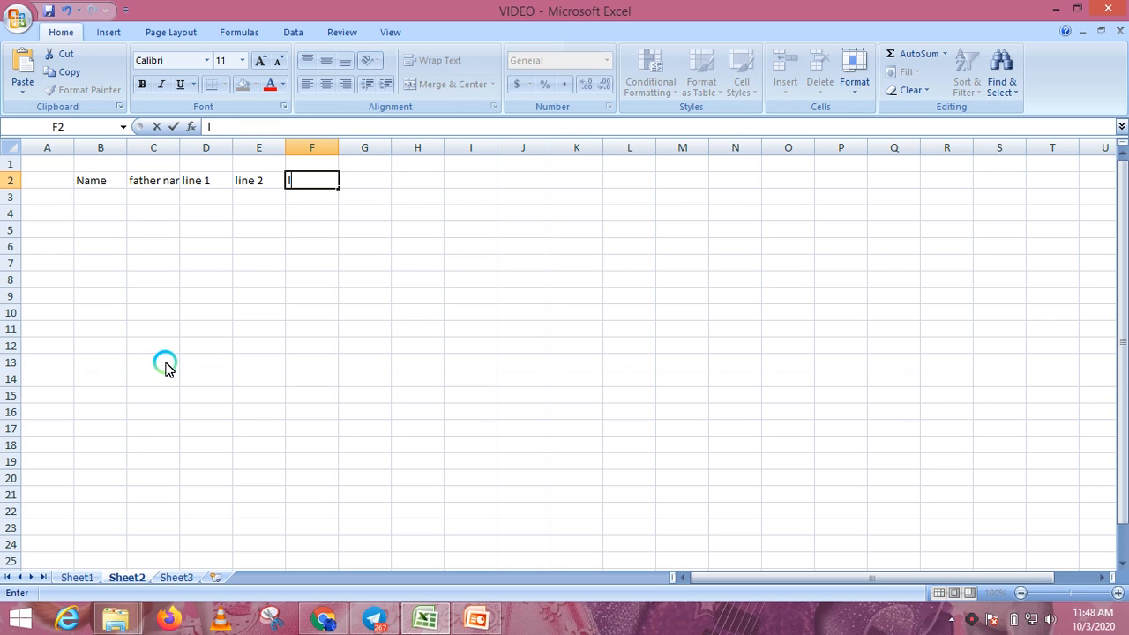
{"action": "type", "text": "ine 3"}
{"action": "key", "text": "Right"}
{"action": "type", "text": "pin"}
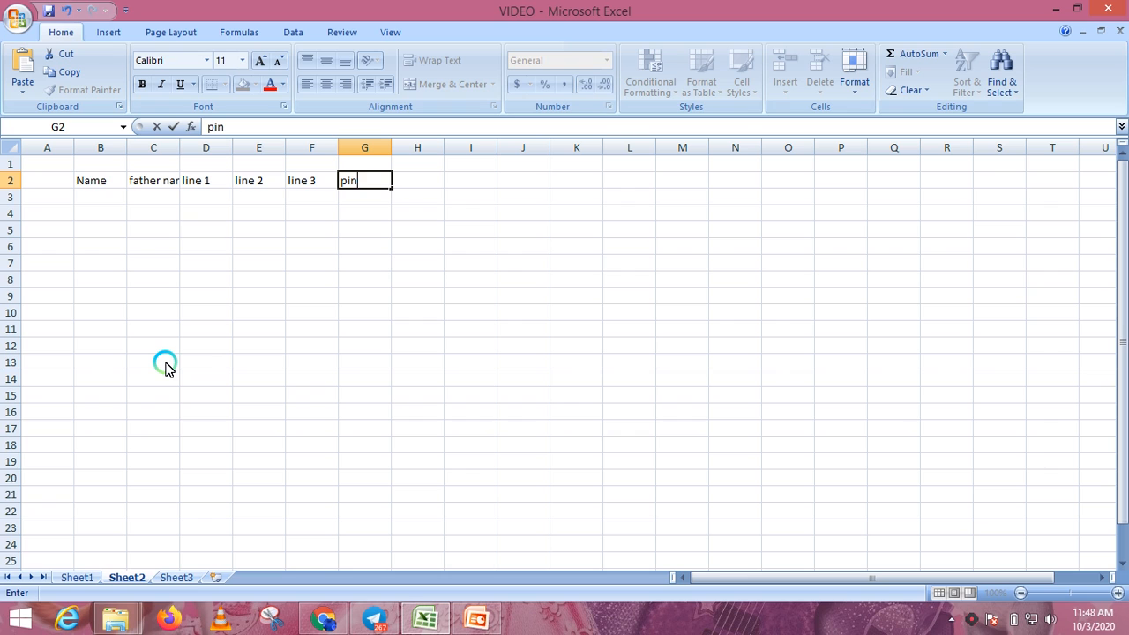
{"action": "type", "text": " code"}
{"action": "key", "text": "Right"}
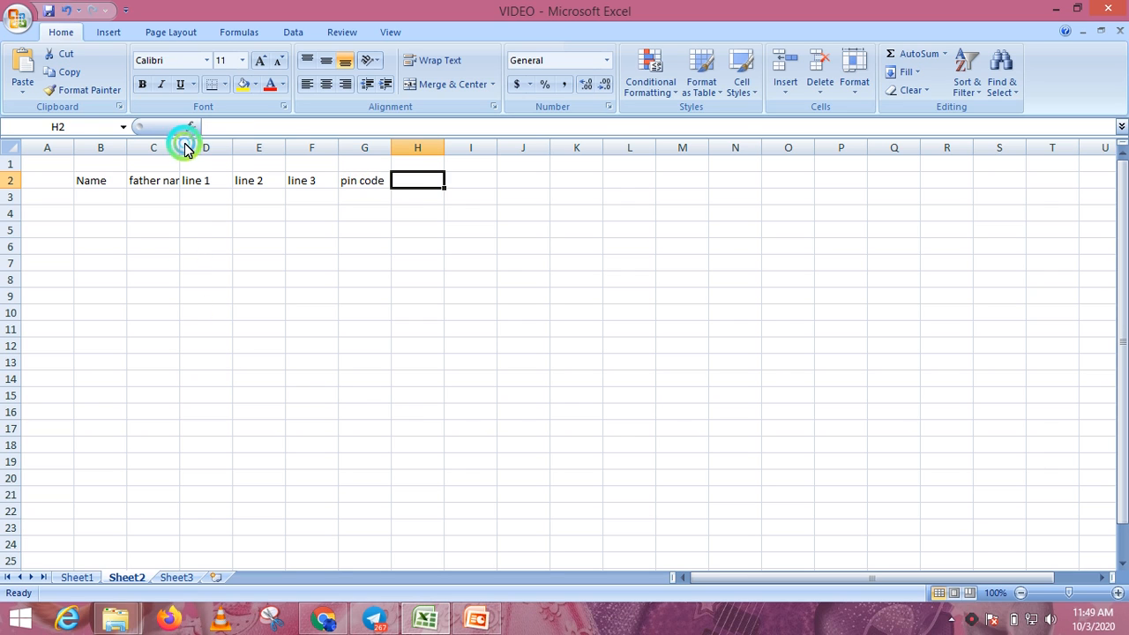
- Widen column C, enter 'Consolidated' in H2, and widen column H to fit it
{"action": "left_click_drag", "start_coordinate": [181, 146], "coordinate": [226, 145]}
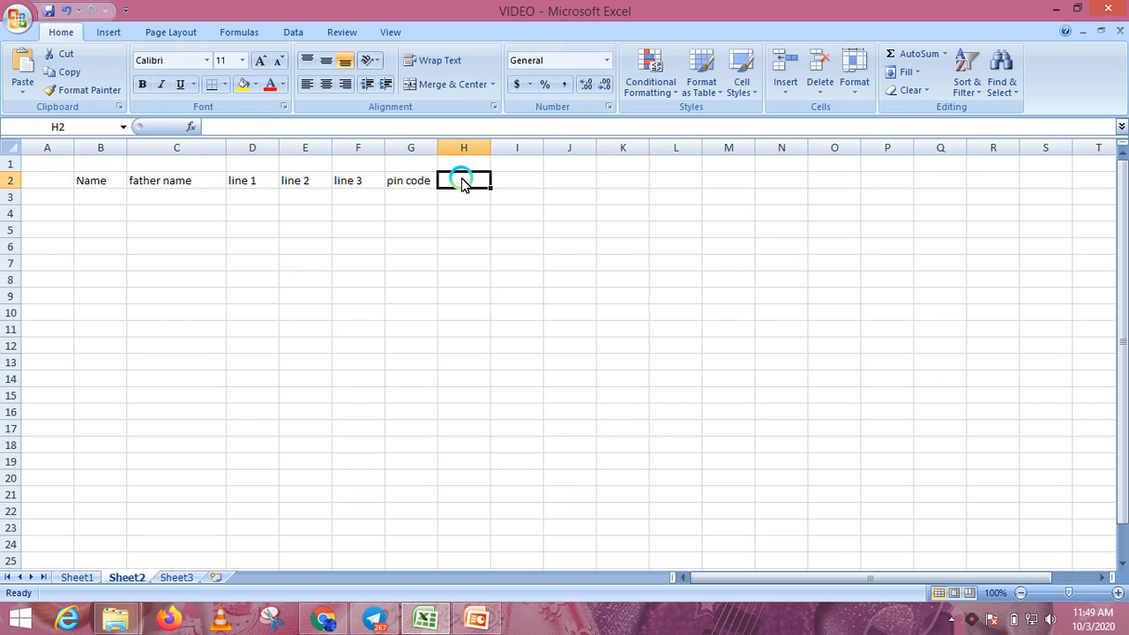
{"action": "type", "text": "C"}
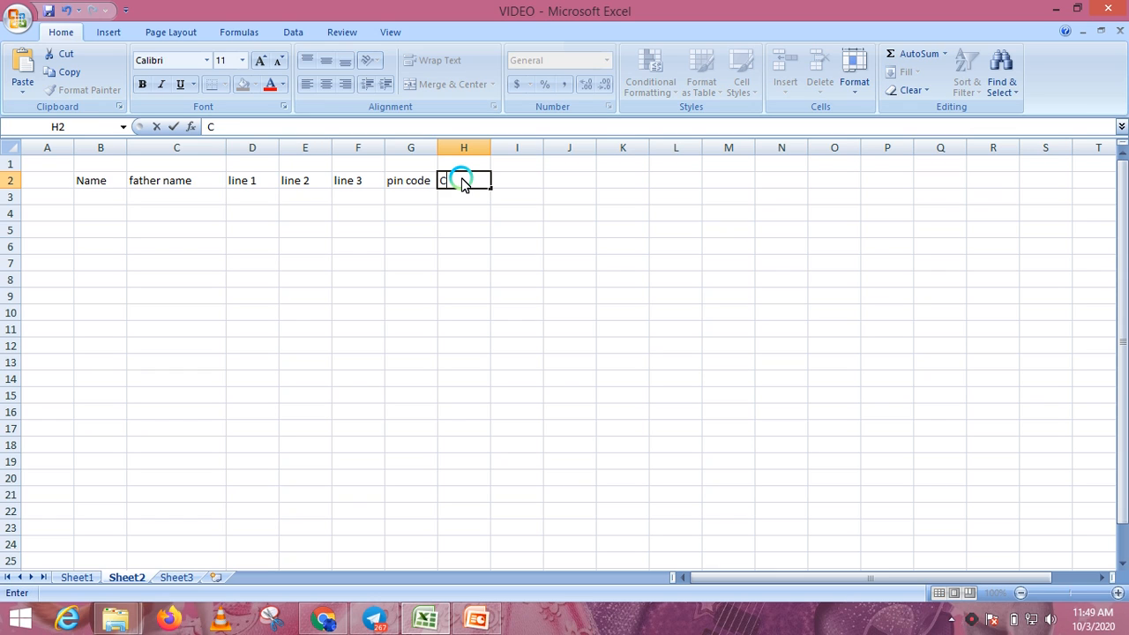
{"action": "type", "text": "onsolidated"}
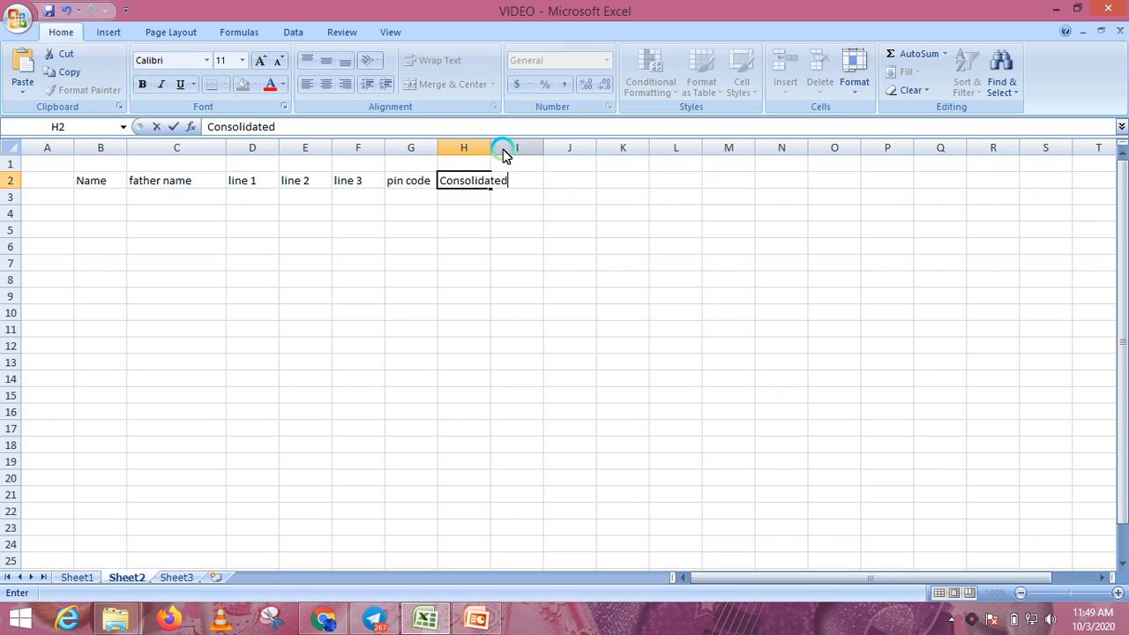
{"action": "left_click", "coordinate": [577, 261]}
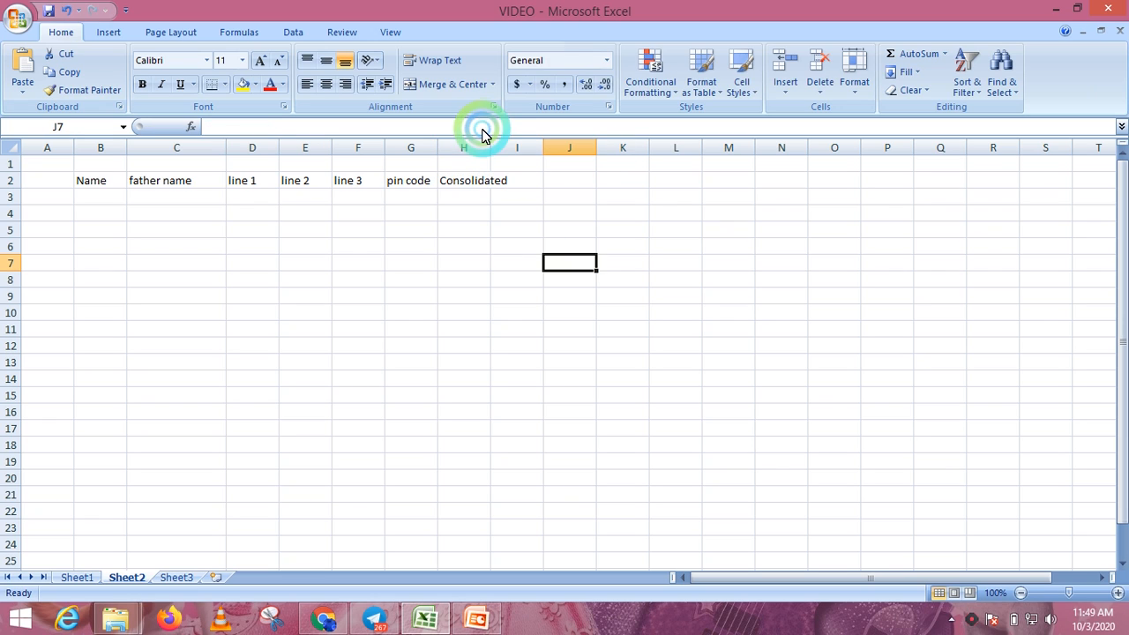
{"action": "left_click_drag", "start_coordinate": [487, 148], "coordinate": [567, 150]}
- Select cell H3 beneath the Consolidated heading
{"action": "left_click", "coordinate": [303, 231]}
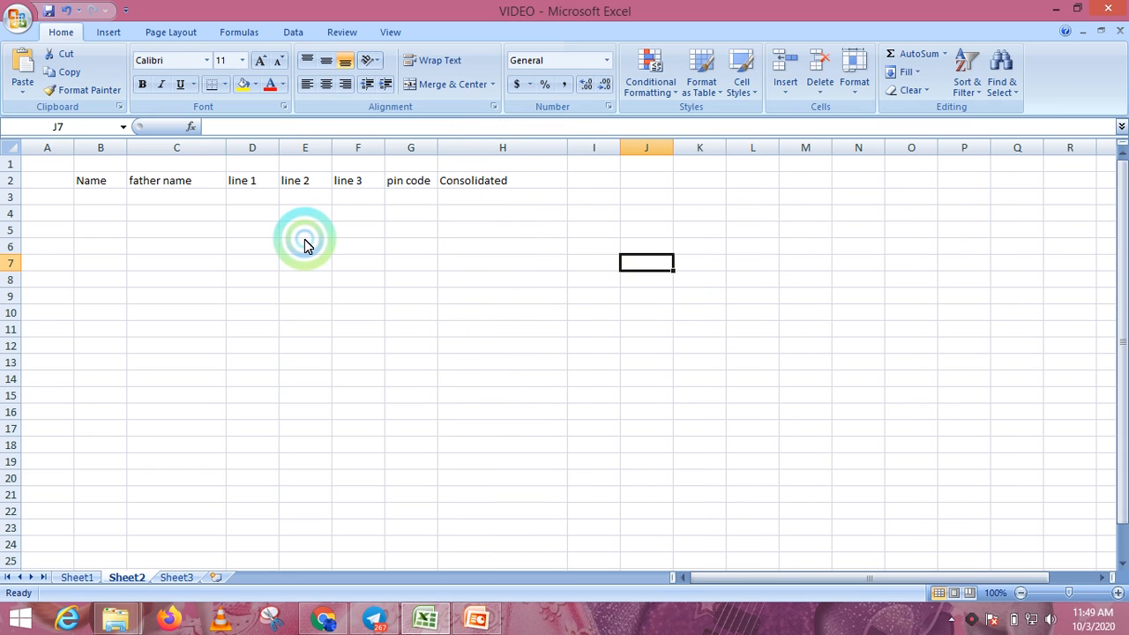
{"action": "left_click", "coordinate": [84, 203]}
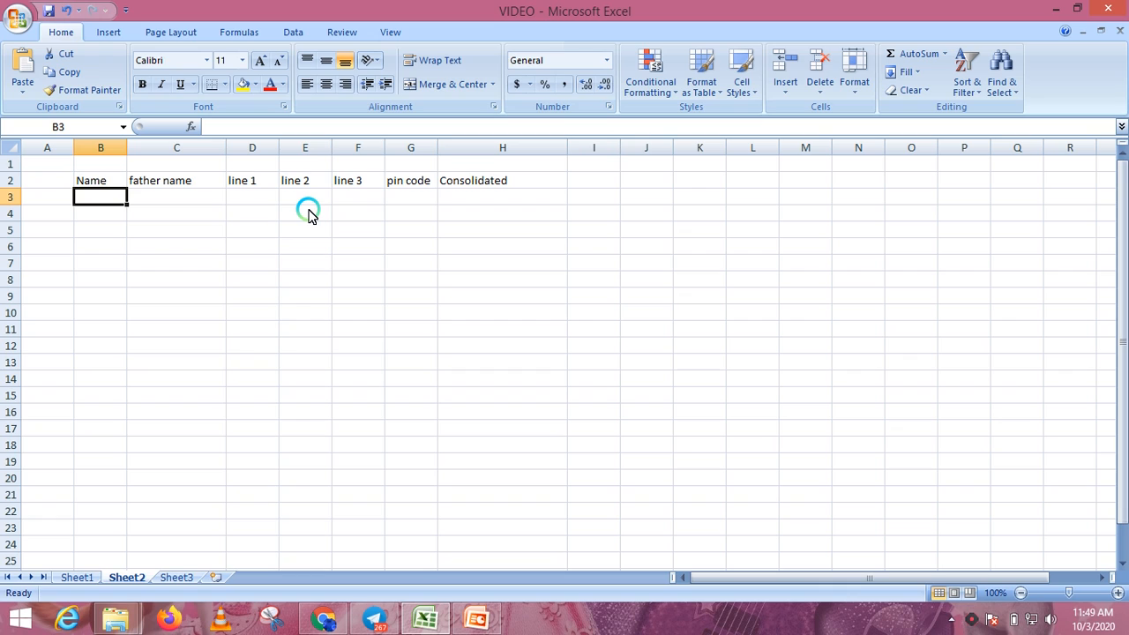
{"action": "key", "text": "Right"}
{"action": "key", "text": "Right"}
{"action": "key", "text": "Right"}
{"action": "key", "text": "Right"}
{"action": "key", "text": "Right"}
{"action": "key", "text": "Right"}
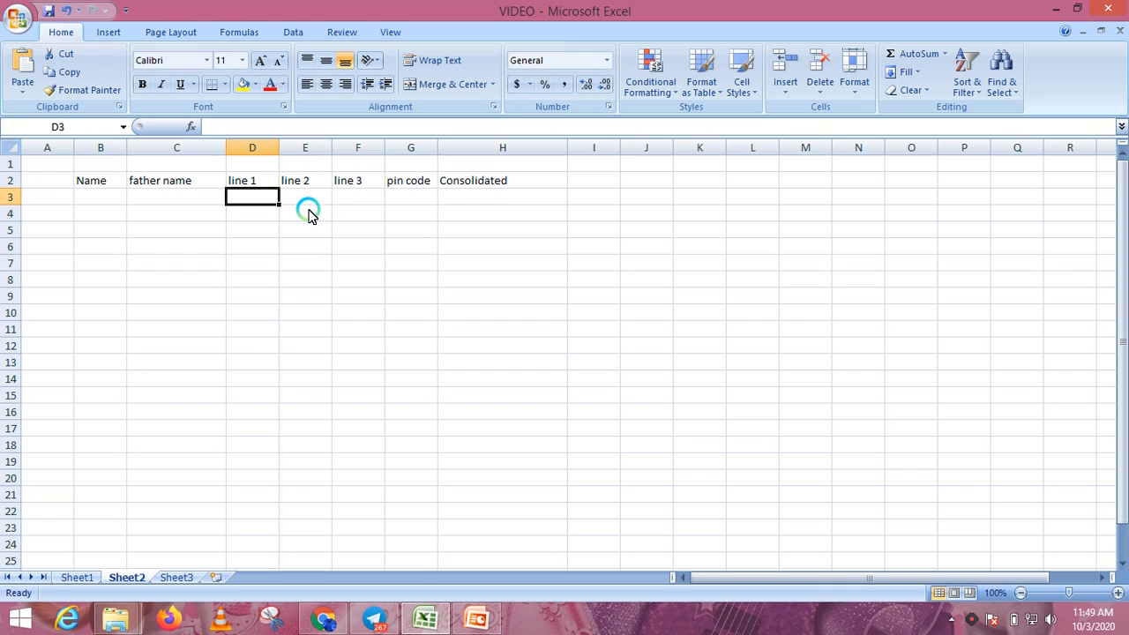
{"action": "key", "text": "Up"}
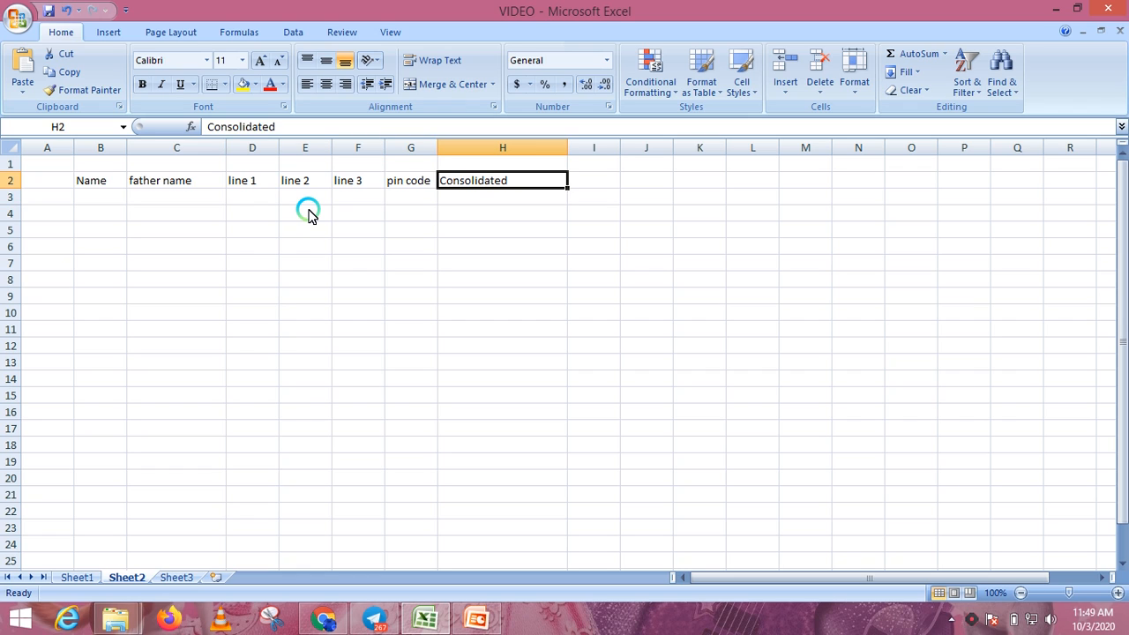
{"action": "key", "text": "Down"}
{"action": "key", "text": "Up"}
{"action": "key", "text": "Down"}
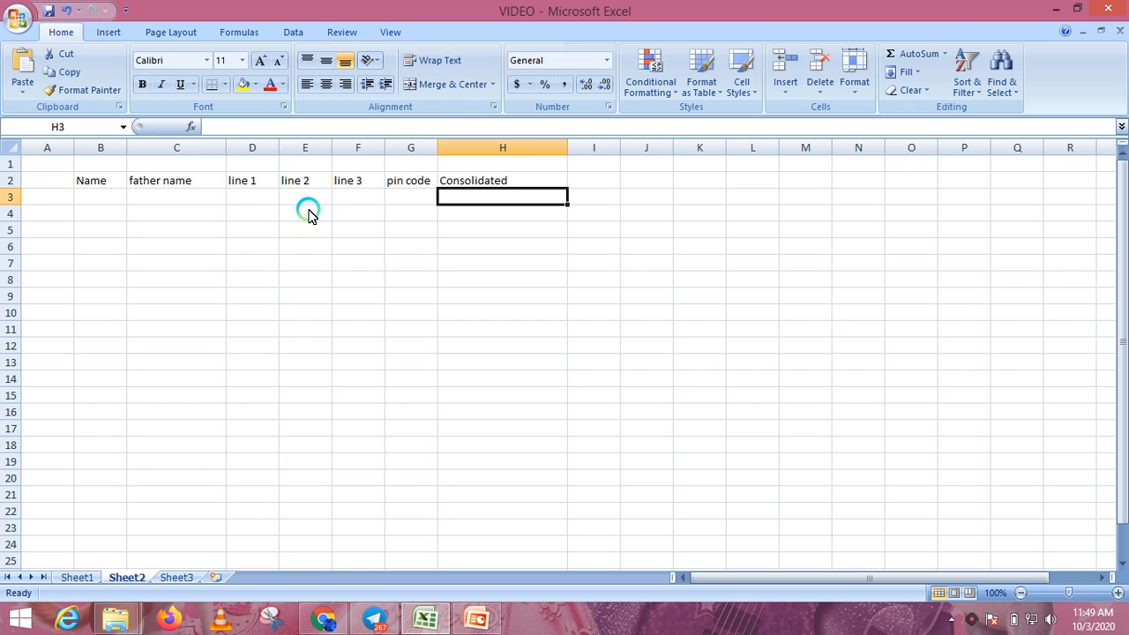
{"action": "key", "text": "Up"}
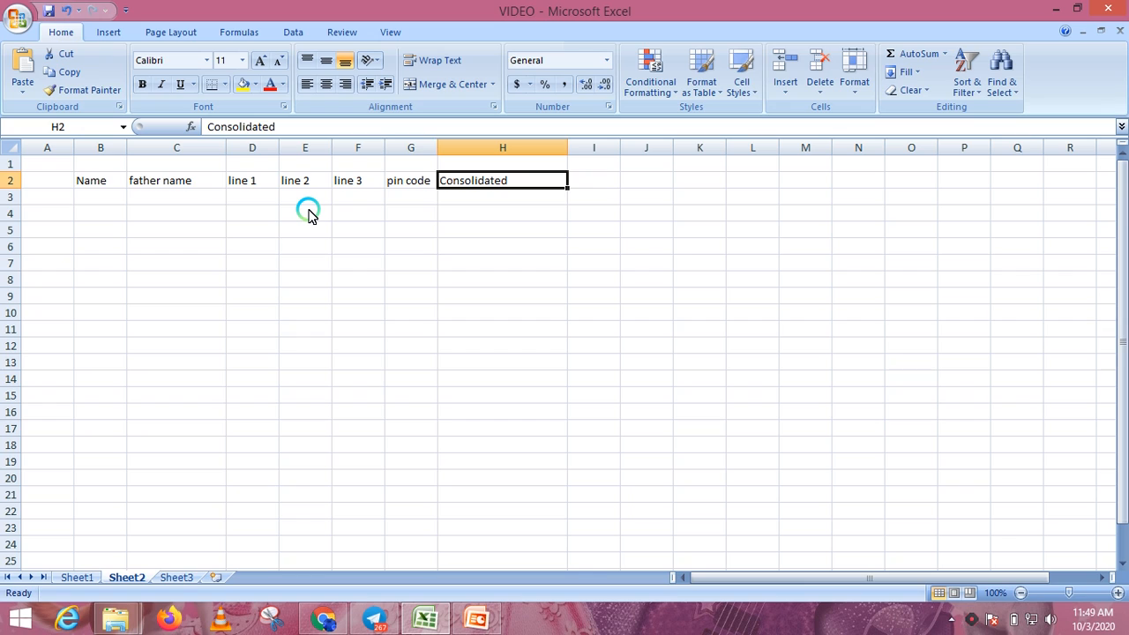
{"action": "key", "text": "Down"}
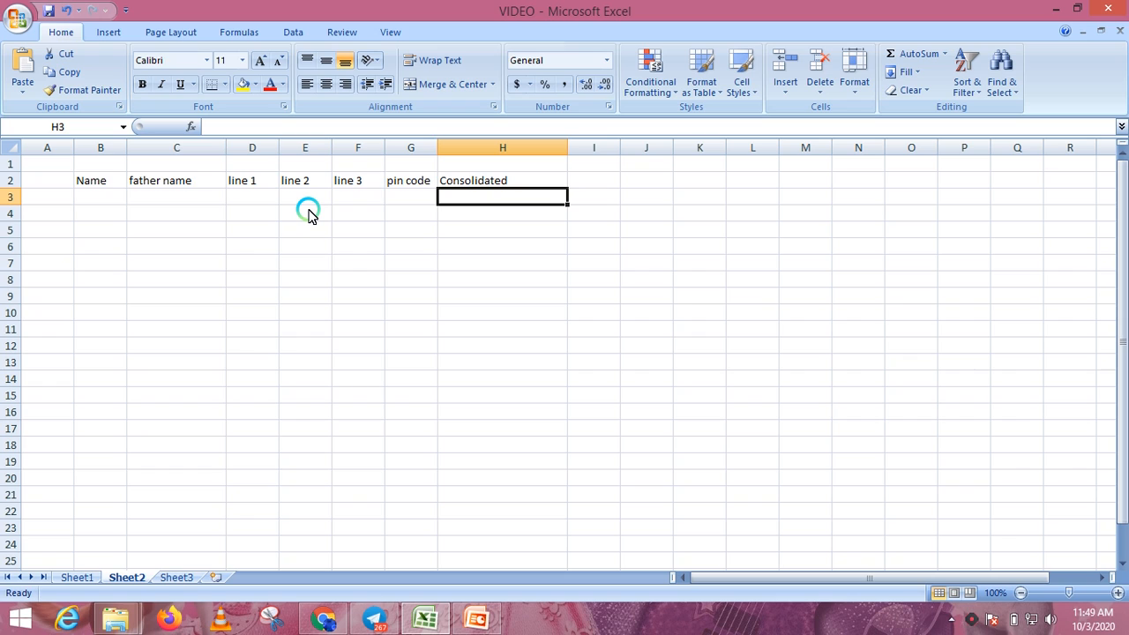
- Search the function list for 'conca' and insert CONCATENATE into H3
{"action": "left_click", "coordinate": [193, 127]}
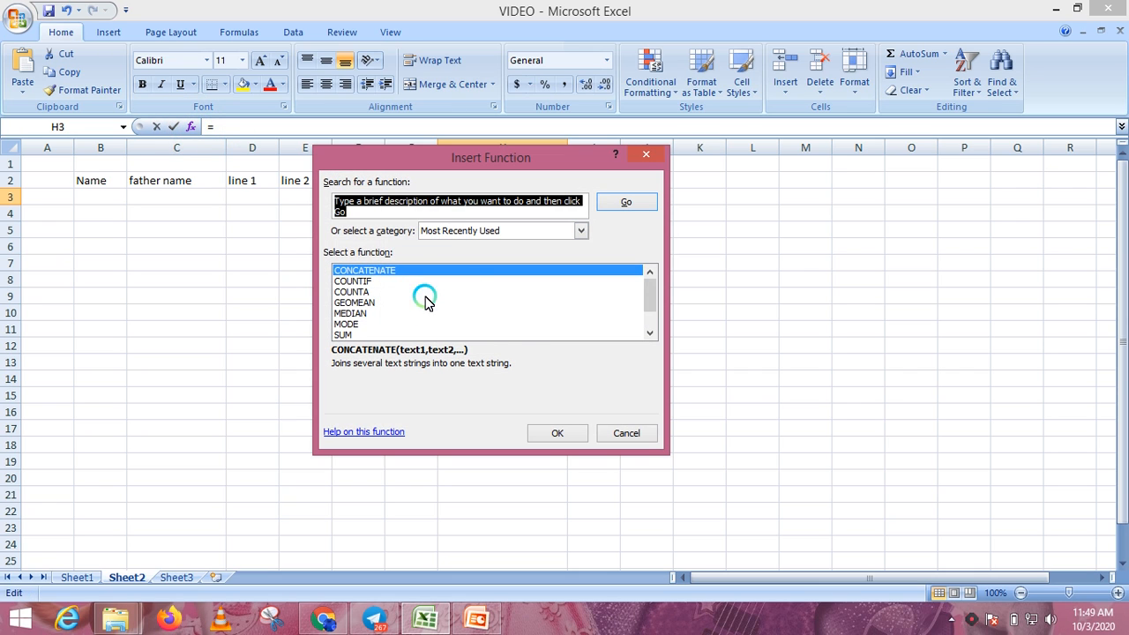
{"action": "key", "text": "Escape"}
{"action": "scroll", "coordinate": [524, 329], "scroll_direction": "up", "scroll_amount": 1, "text": "ctrl"}
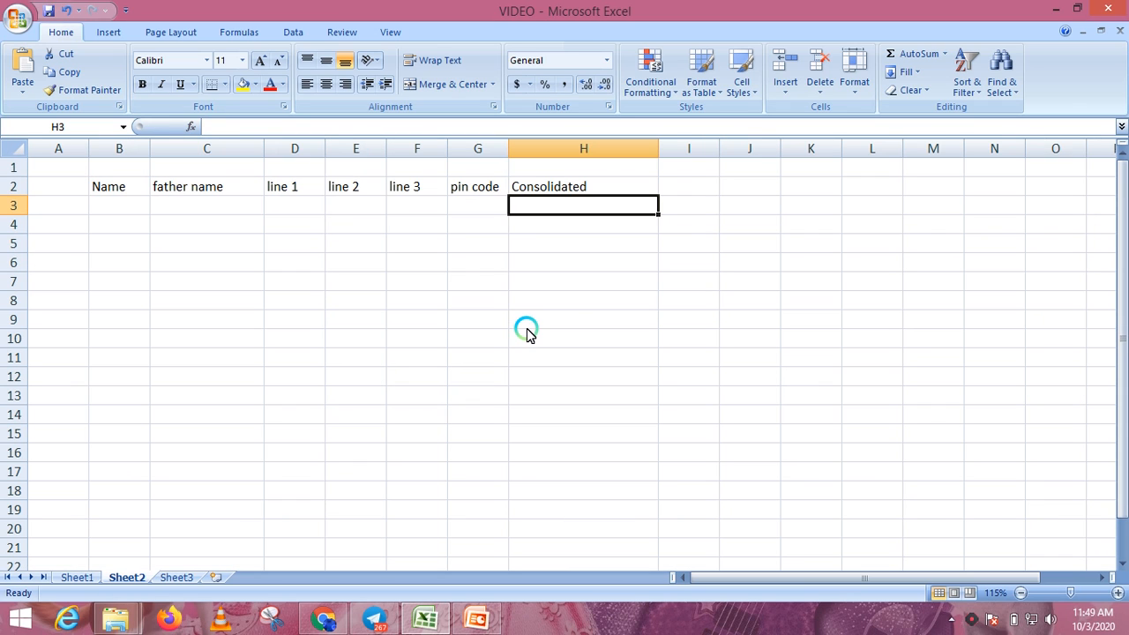
{"action": "left_click", "coordinate": [193, 127]}
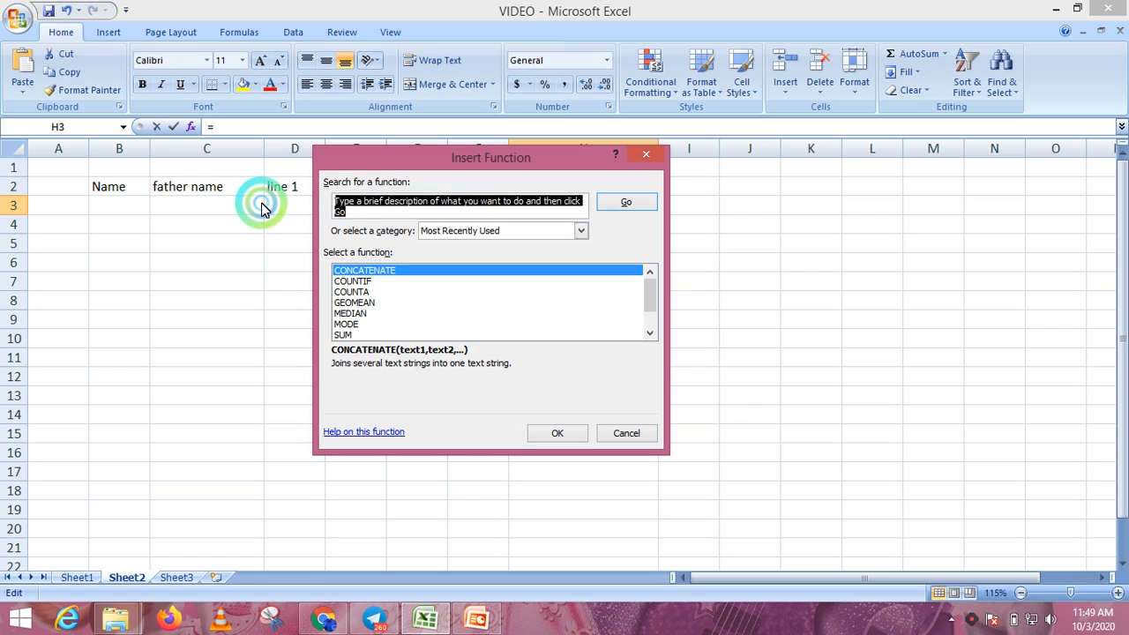
{"action": "type", "text": "concatenate"}
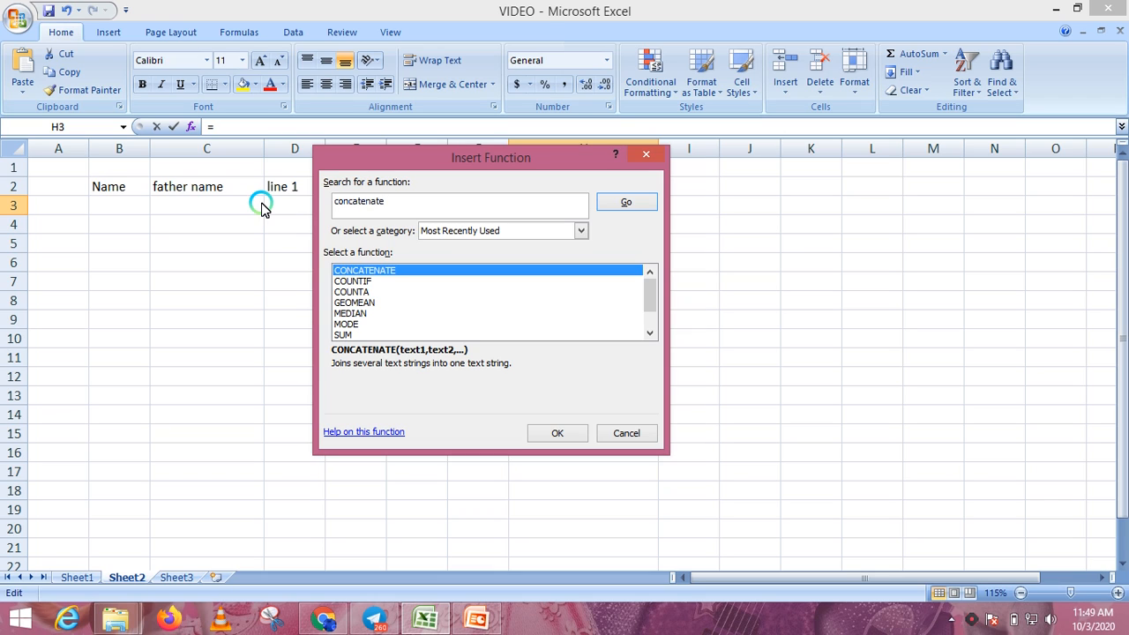
{"action": "key", "text": "Tab"}
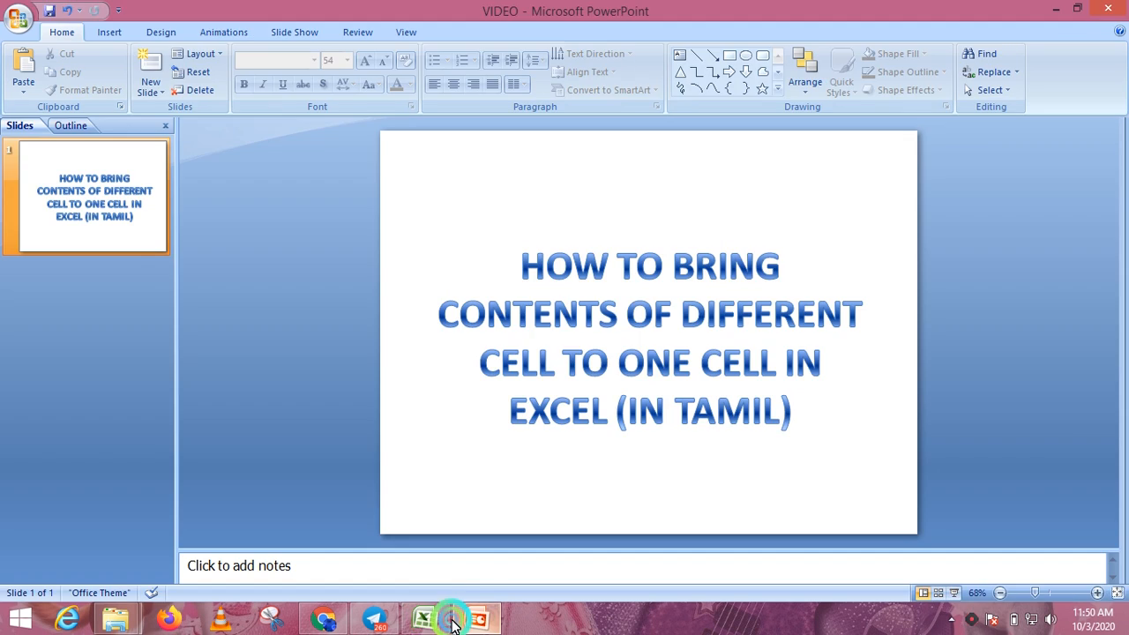
{"action": "left_click", "coordinate": [432, 621]}
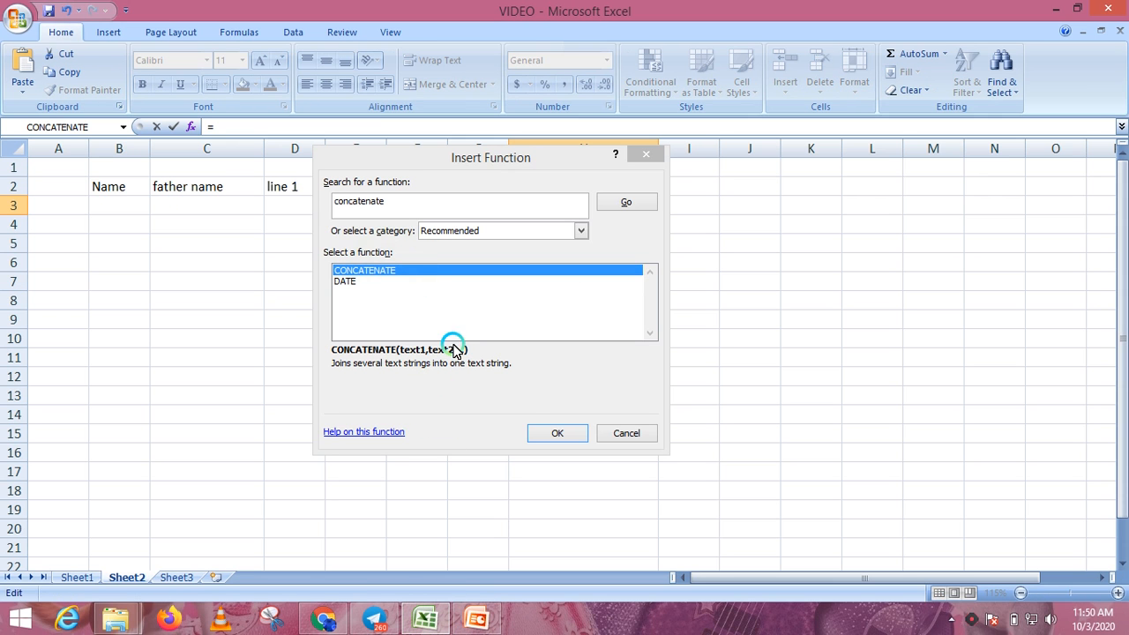
{"action": "left_click", "coordinate": [558, 433]}
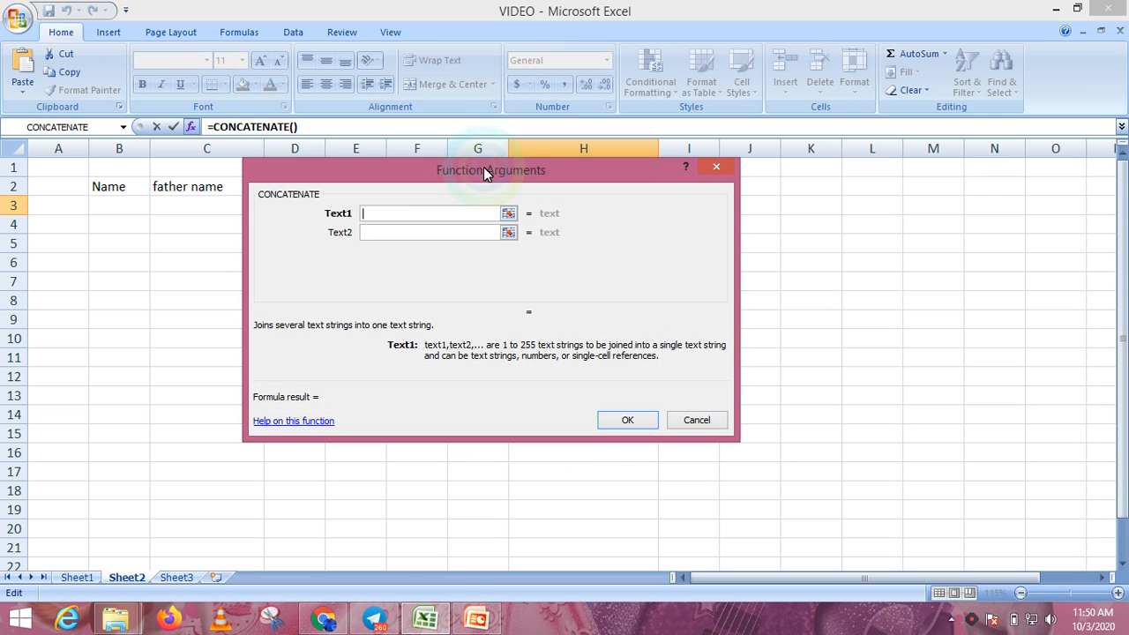
- Fill the CONCATENATE arguments with B3, C3, D3, E3, F3 and G3, then confirm
{"action": "left_click_drag", "start_coordinate": [484, 169], "coordinate": [803, 234]}
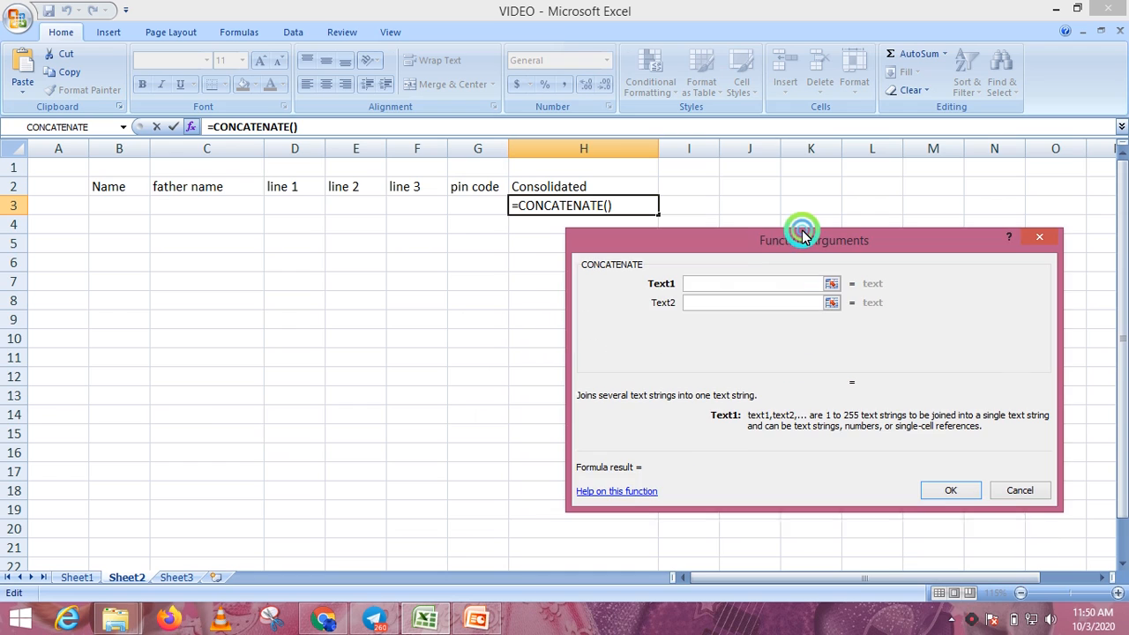
{"action": "left_click", "coordinate": [110, 208]}
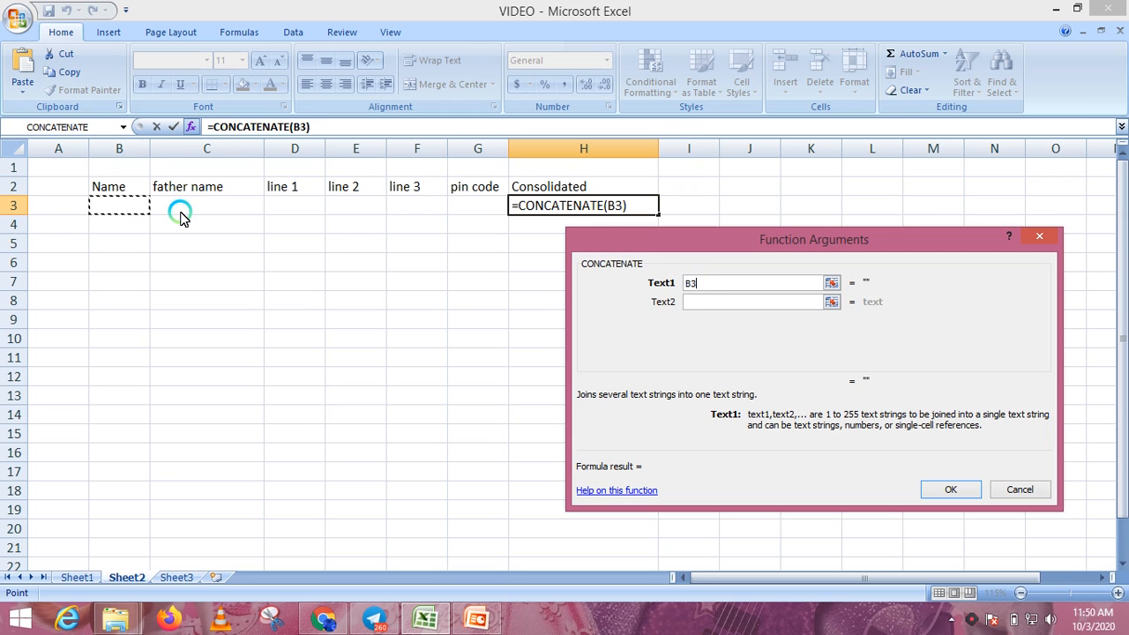
{"action": "left_click", "coordinate": [700, 307]}
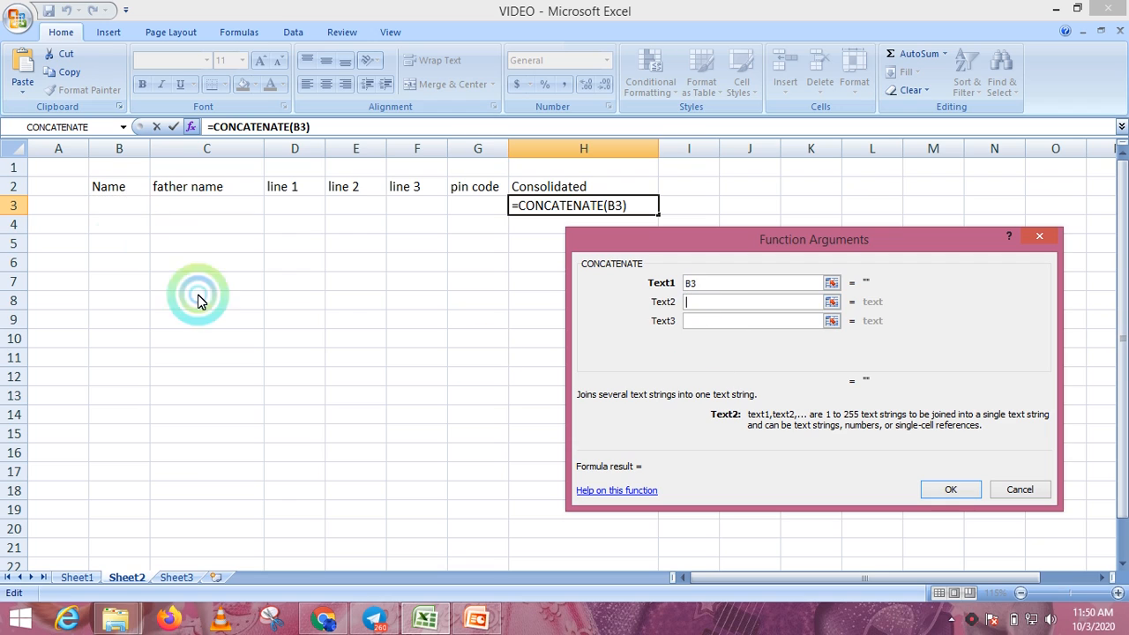
{"action": "left_click", "coordinate": [168, 205]}
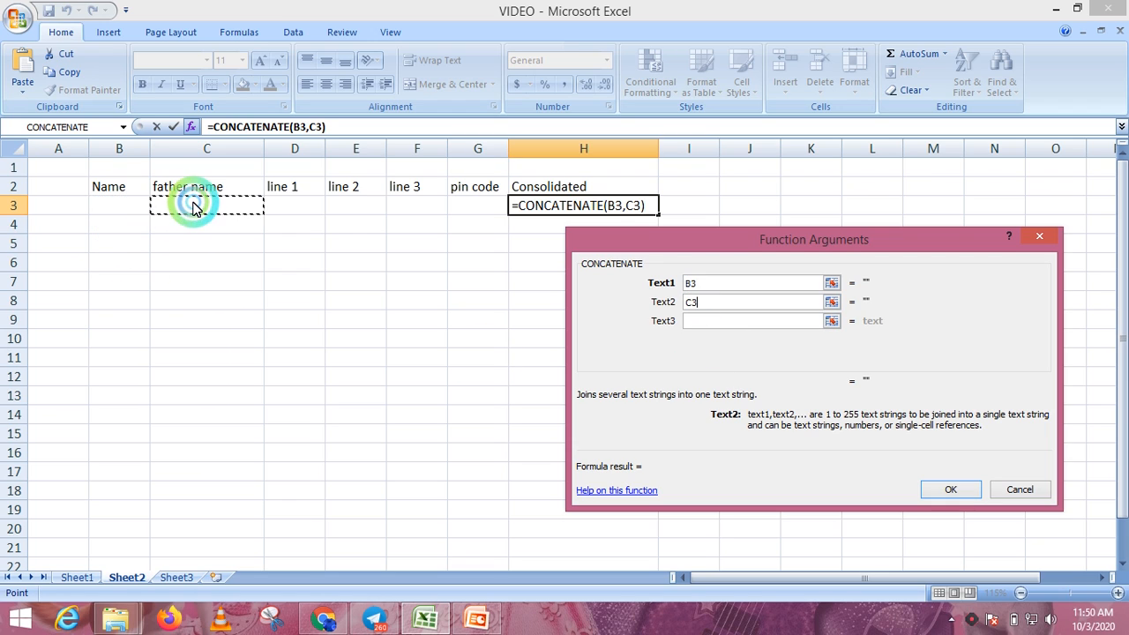
{"action": "left_click", "coordinate": [752, 320]}
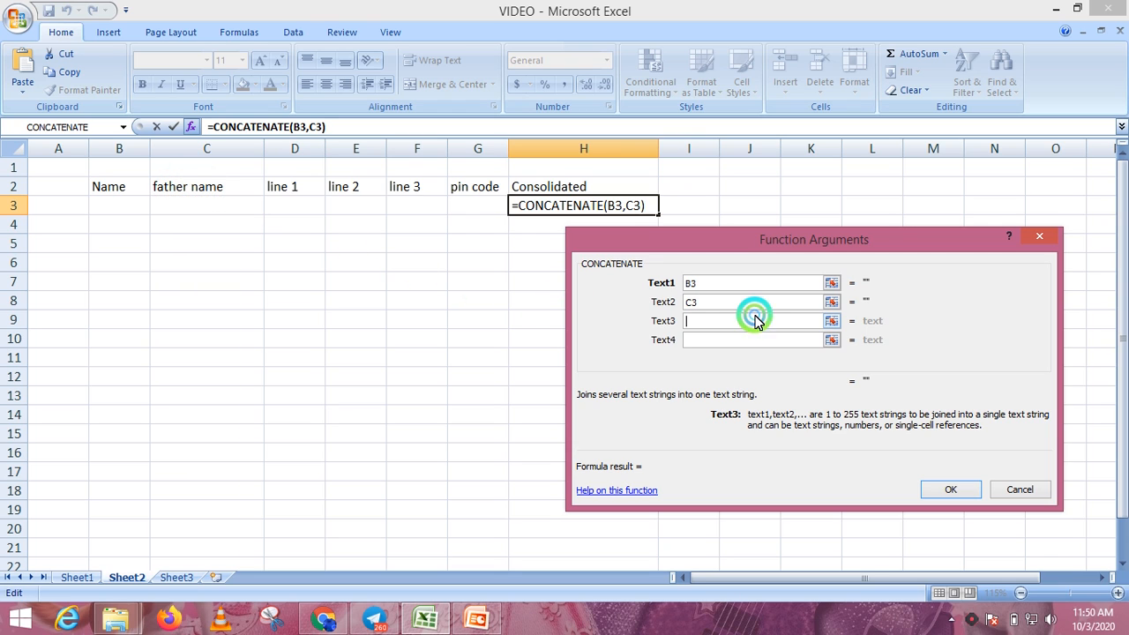
{"action": "left_click", "coordinate": [297, 206]}
{"action": "left_click", "coordinate": [702, 340]}
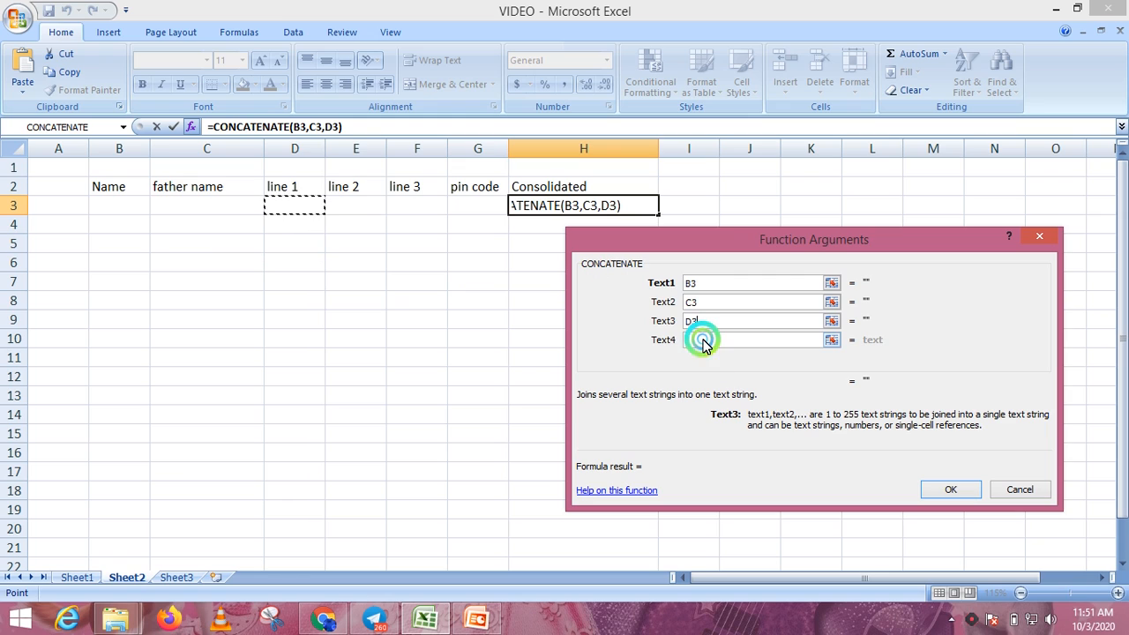
{"action": "left_click", "coordinate": [361, 206]}
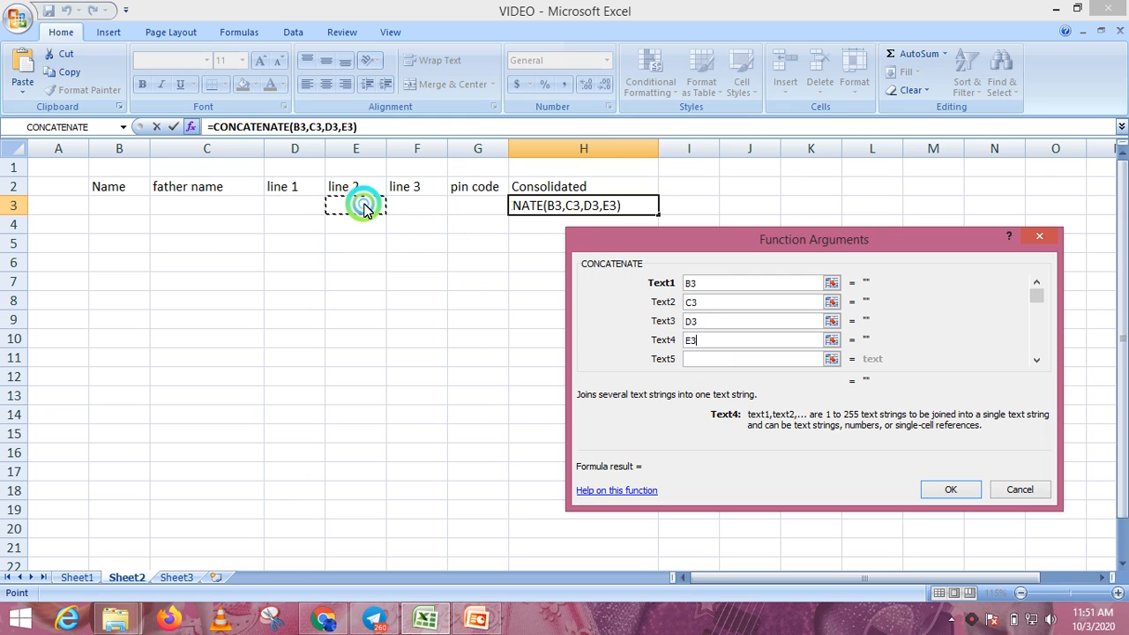
{"action": "left_click", "coordinate": [725, 362]}
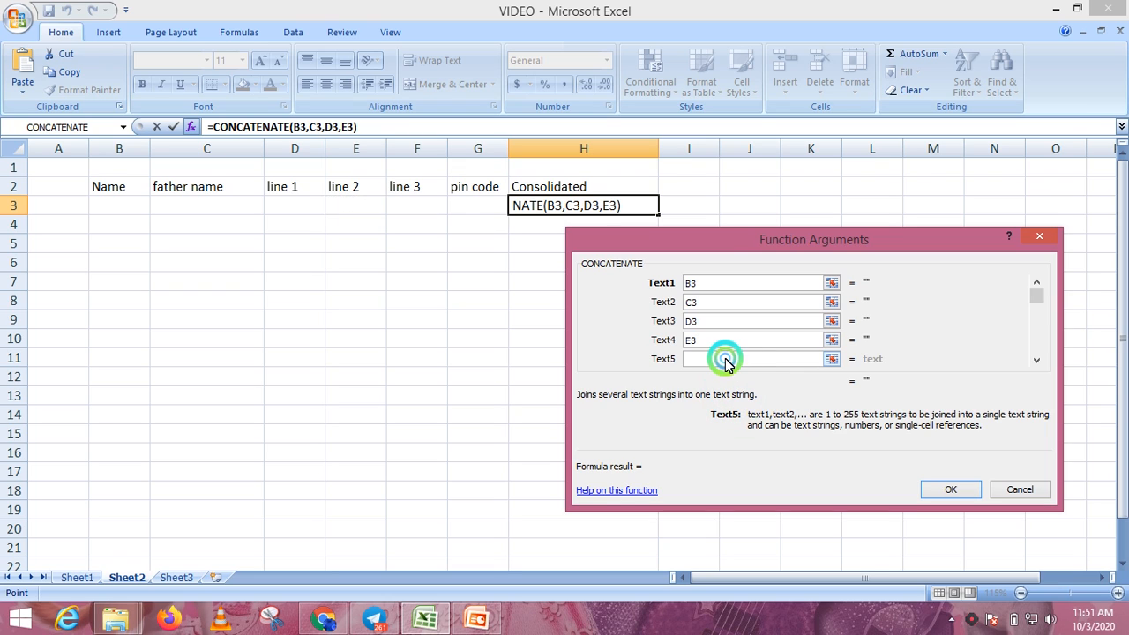
{"action": "left_click", "coordinate": [412, 207]}
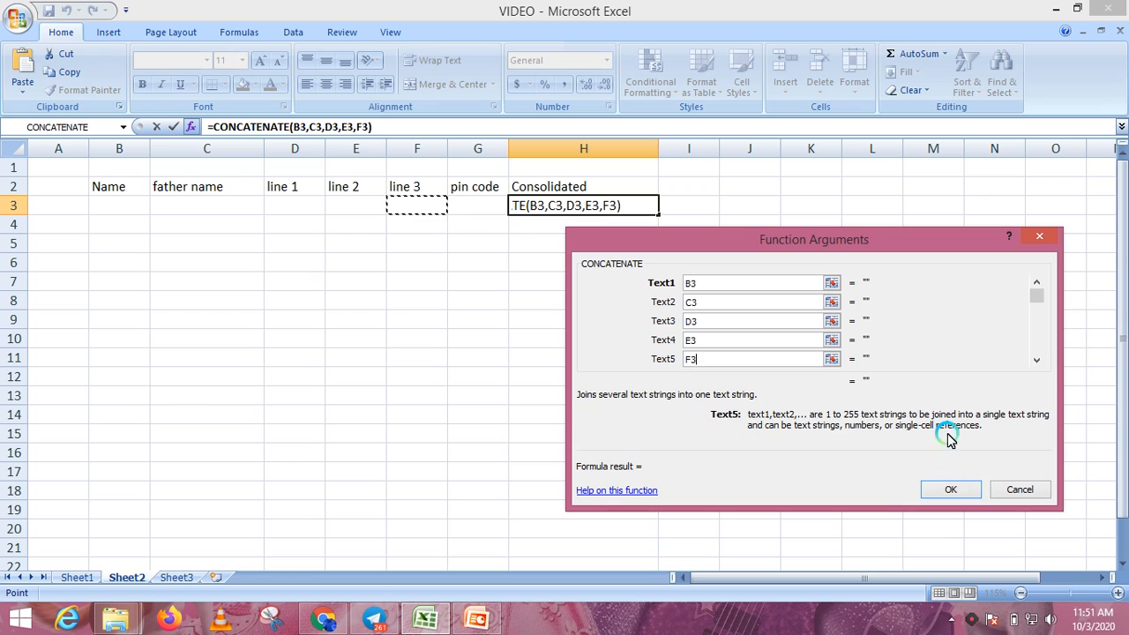
{"action": "left_click", "coordinate": [1036, 359]}
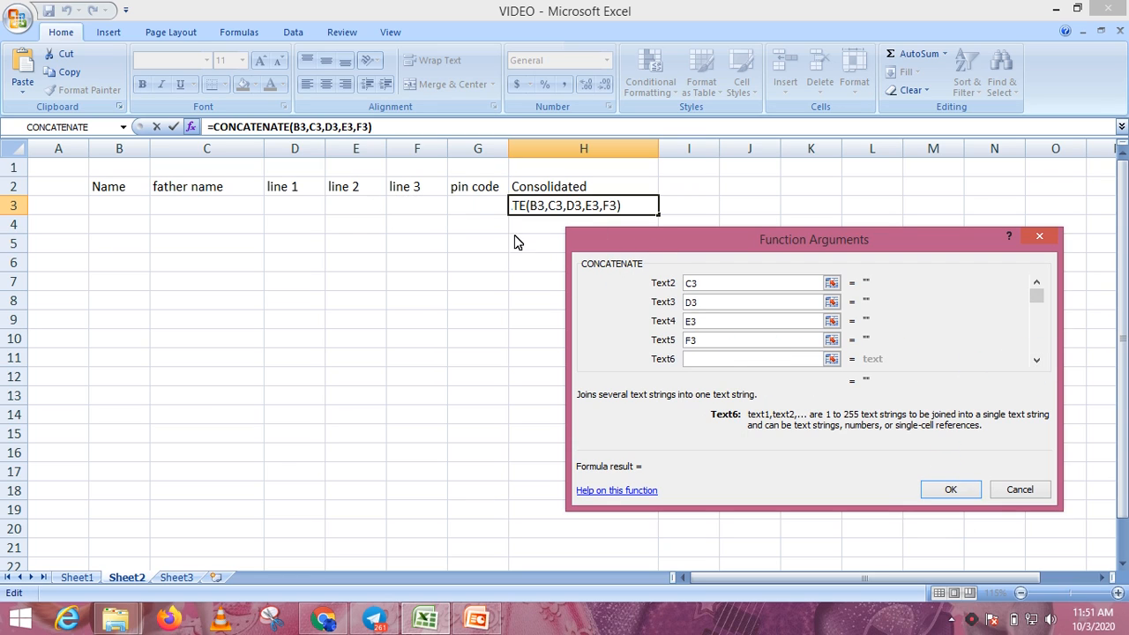
{"action": "left_click", "coordinate": [463, 209]}
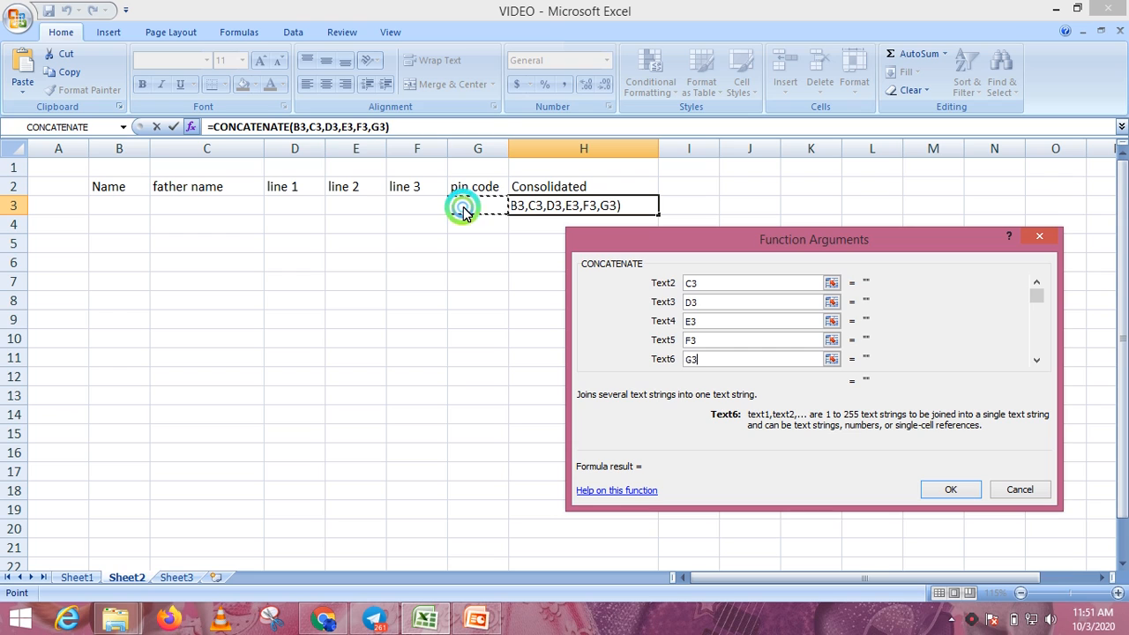
{"action": "left_click", "coordinate": [952, 493]}
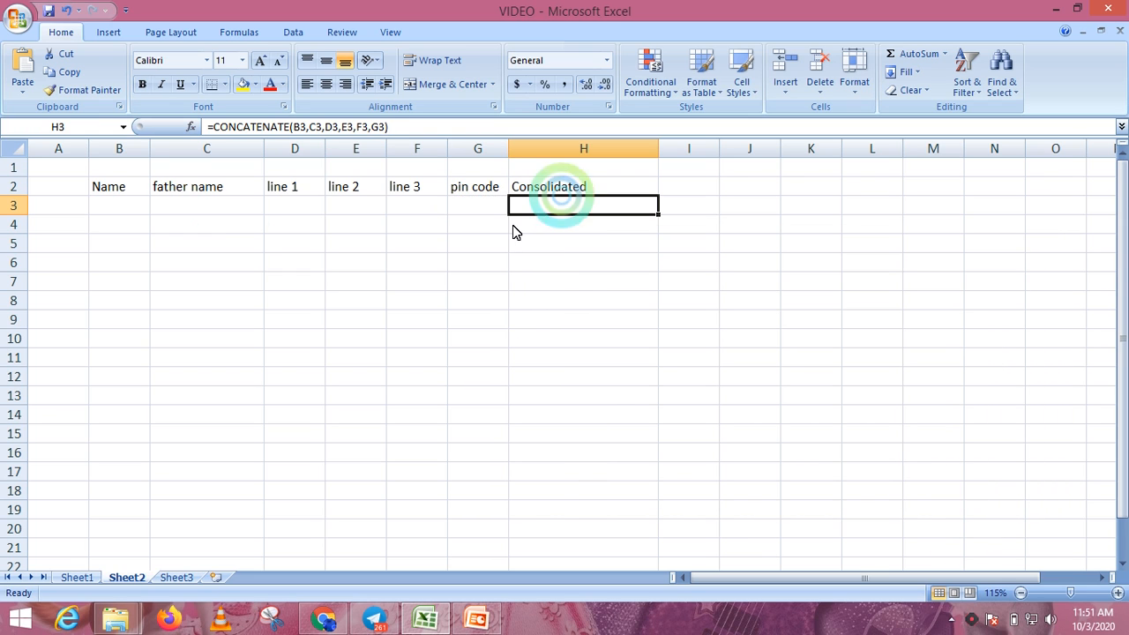
- Enter the name 'Raju' in B3 and father name 'Kumar' in C3
{"action": "left_click", "coordinate": [120, 213]}
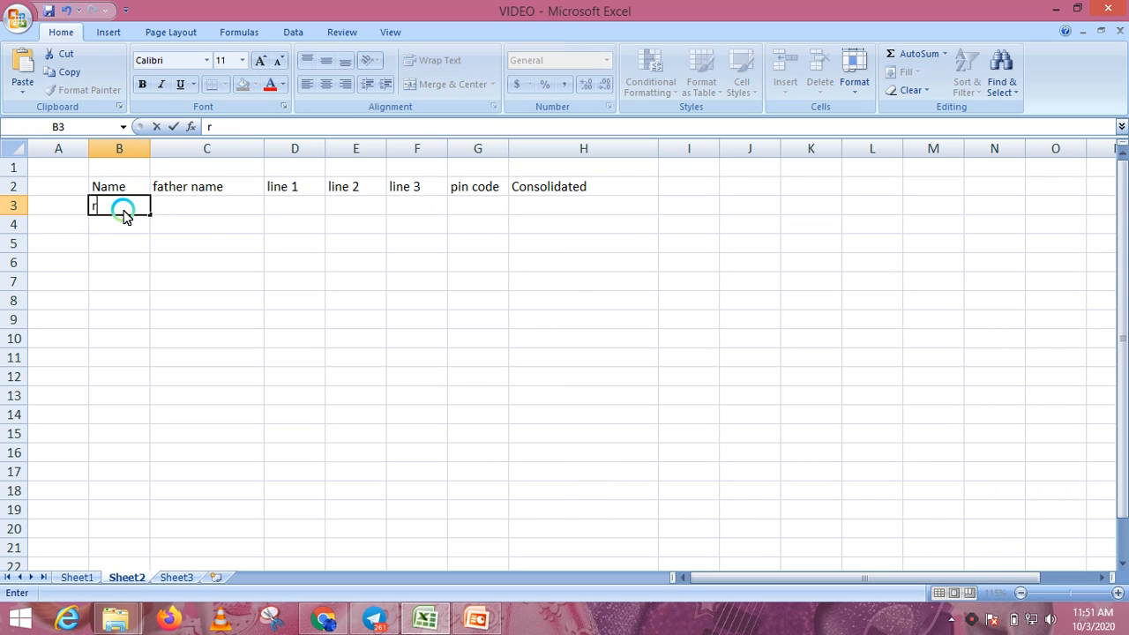
{"action": "key", "text": "BackSpace"}
{"action": "key", "text": "BackSpace"}
{"action": "key", "text": "BackSpace"}
{"action": "key", "text": "BackSpace"}
{"action": "key", "text": "Tab"}
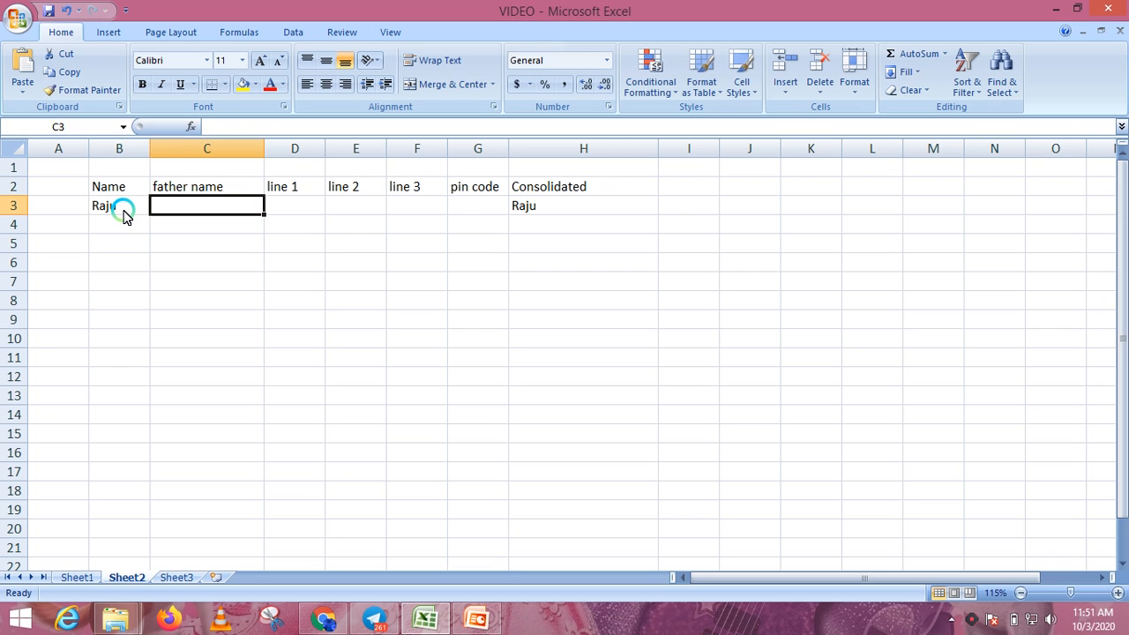
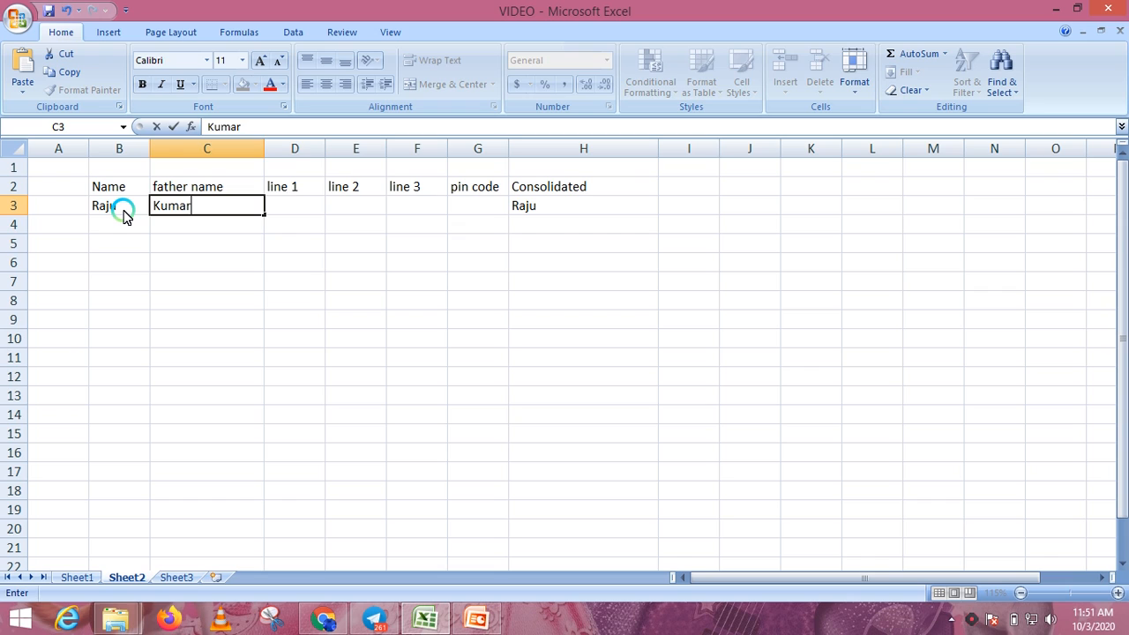
{"action": "key", "text": "Tab"}
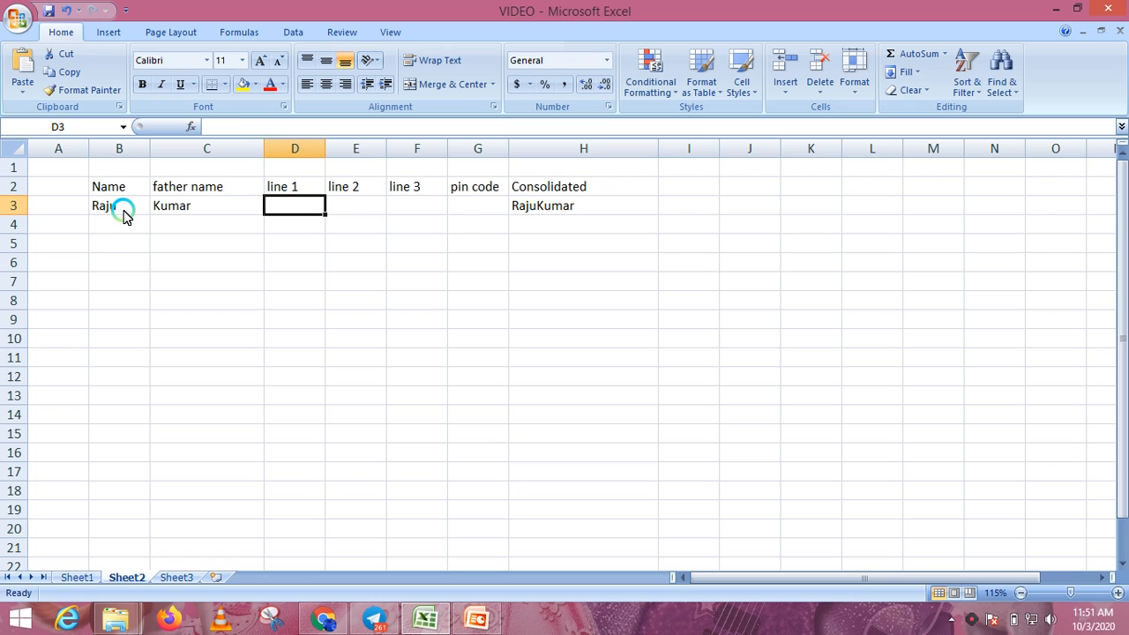
{"action": "key", "text": "Left"}
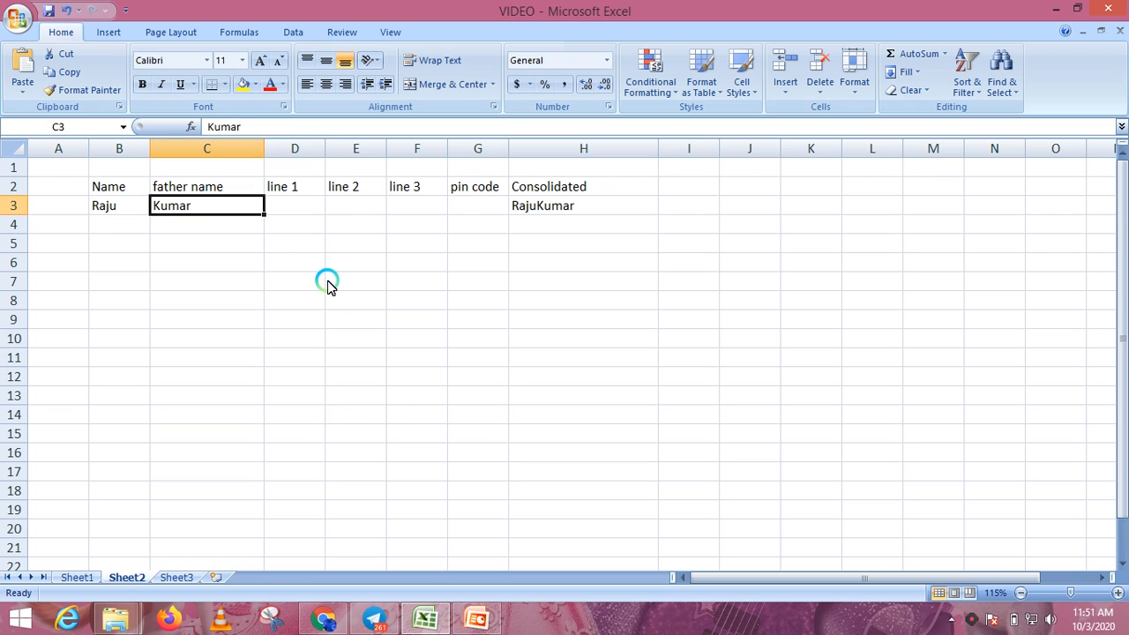
{"action": "left_click", "coordinate": [300, 206]}
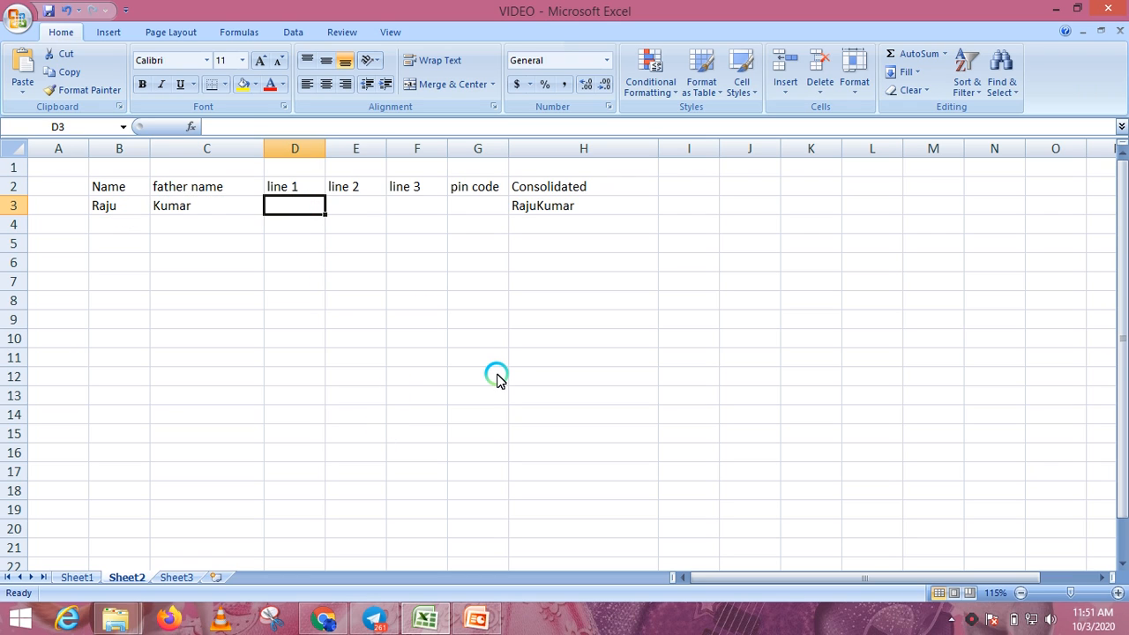
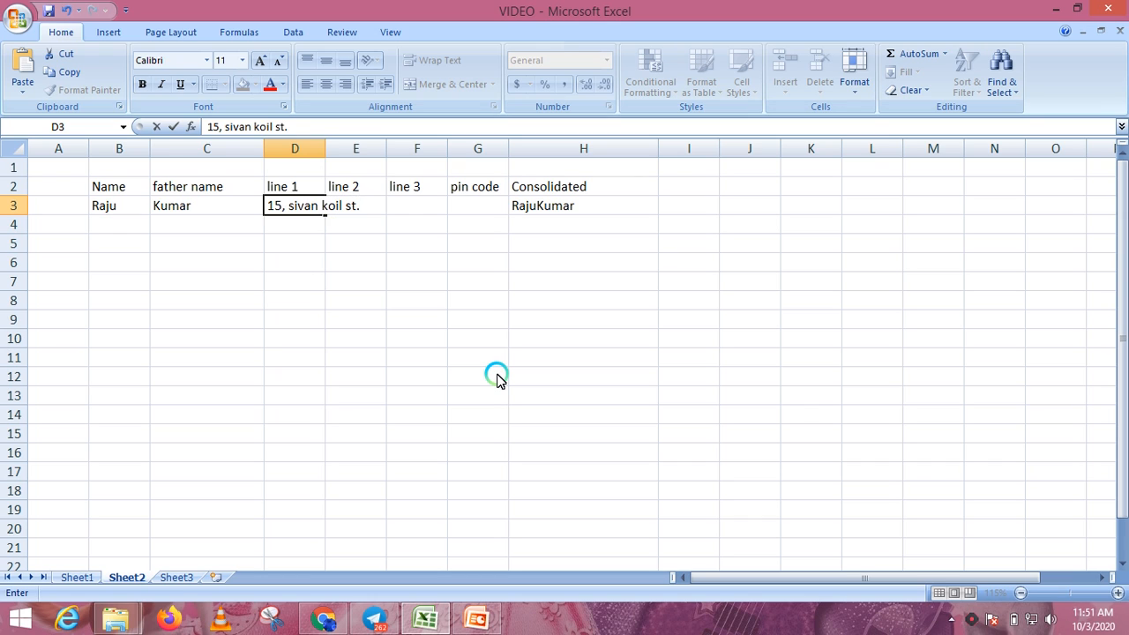
{"action": "key", "text": "Tab"}
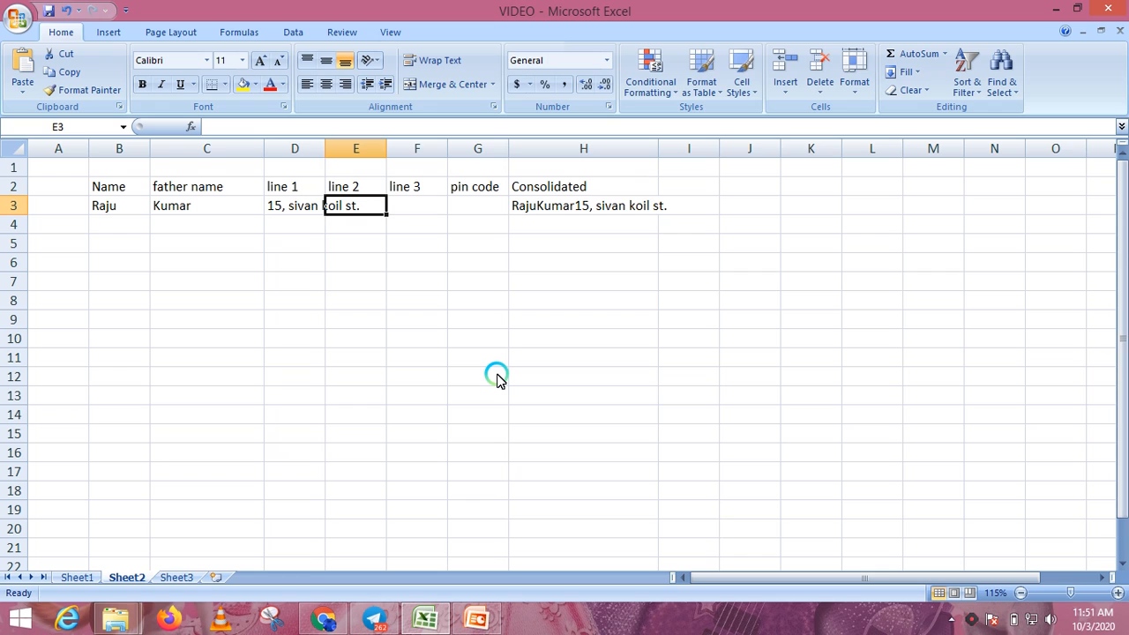
{"action": "key", "text": "Left"}
{"action": "key", "text": "Right"}
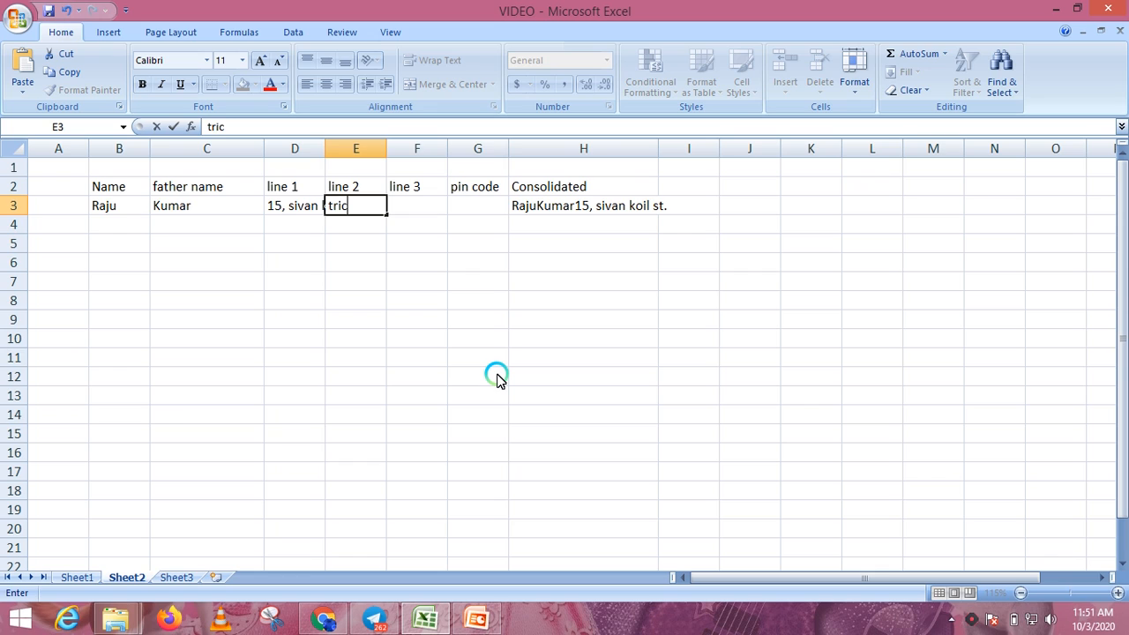
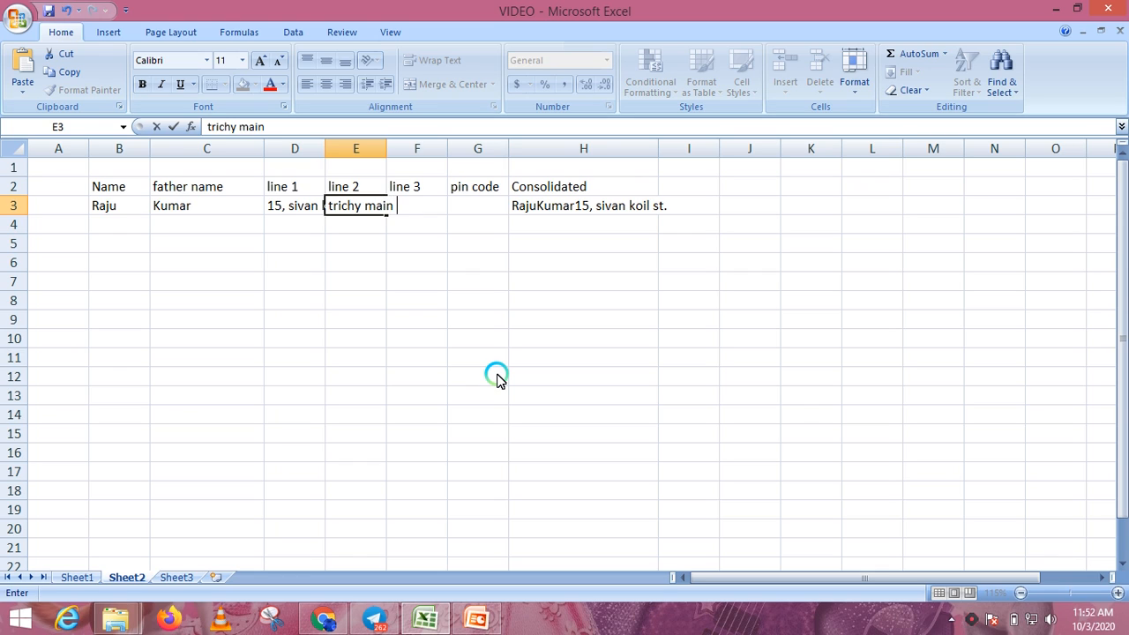
{"action": "key", "text": "Tab"}
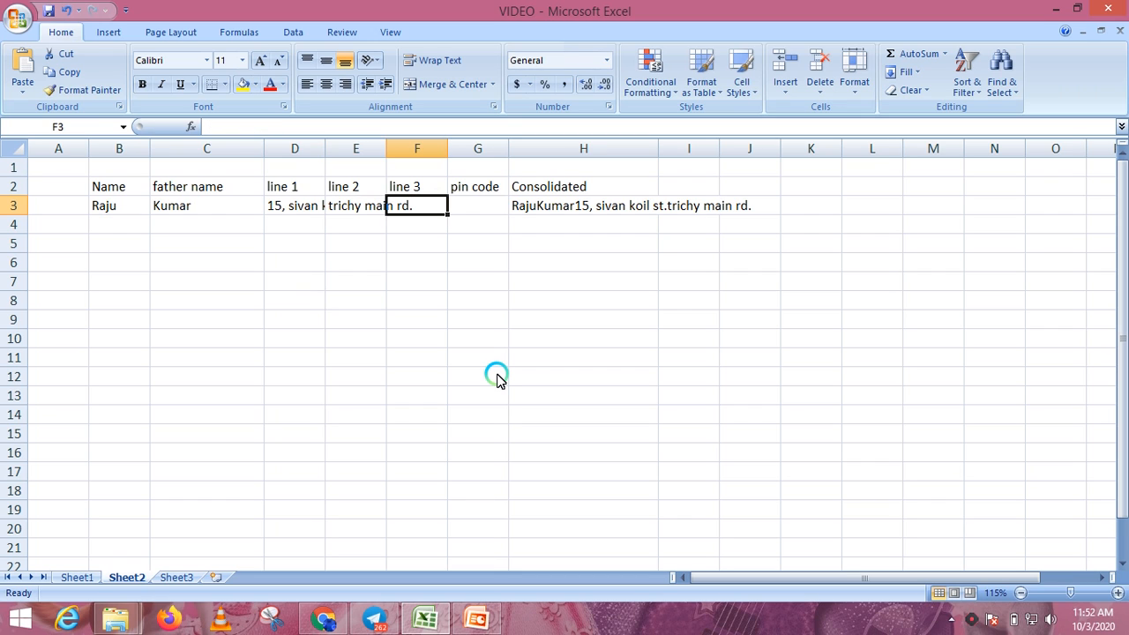
- Enter 'Chennai' in F3 and pin code 600001 in G3, removing a stray backslash
{"action": "type", "text": "C"}
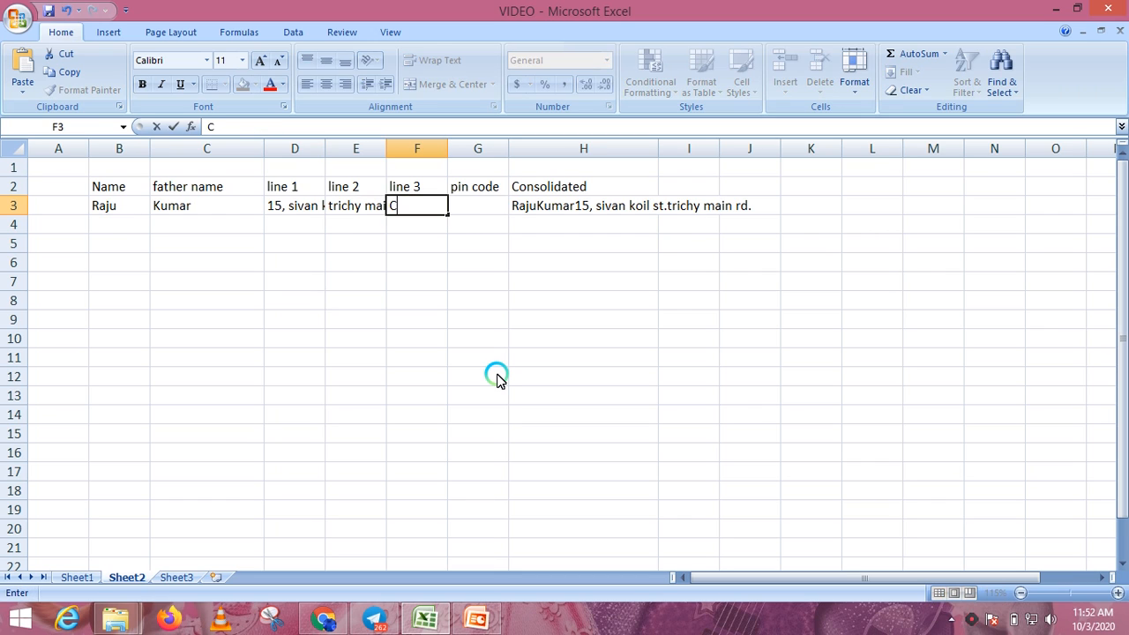
{"action": "type", "text": "hennai"}
{"action": "key", "text": "Tab"}
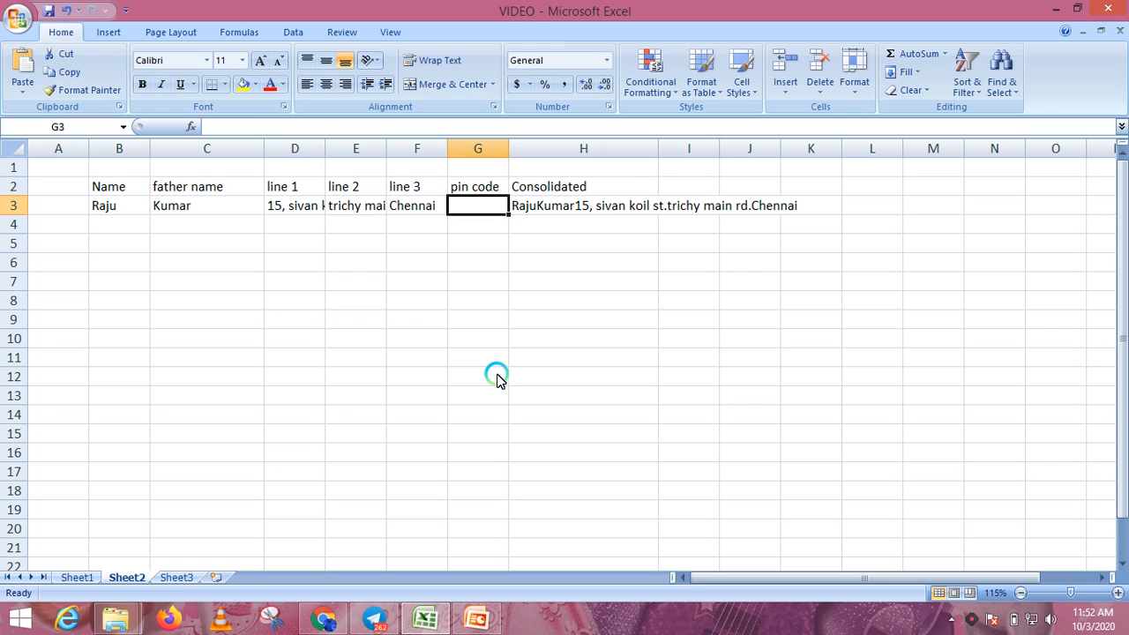
{"action": "type", "text": "6"}
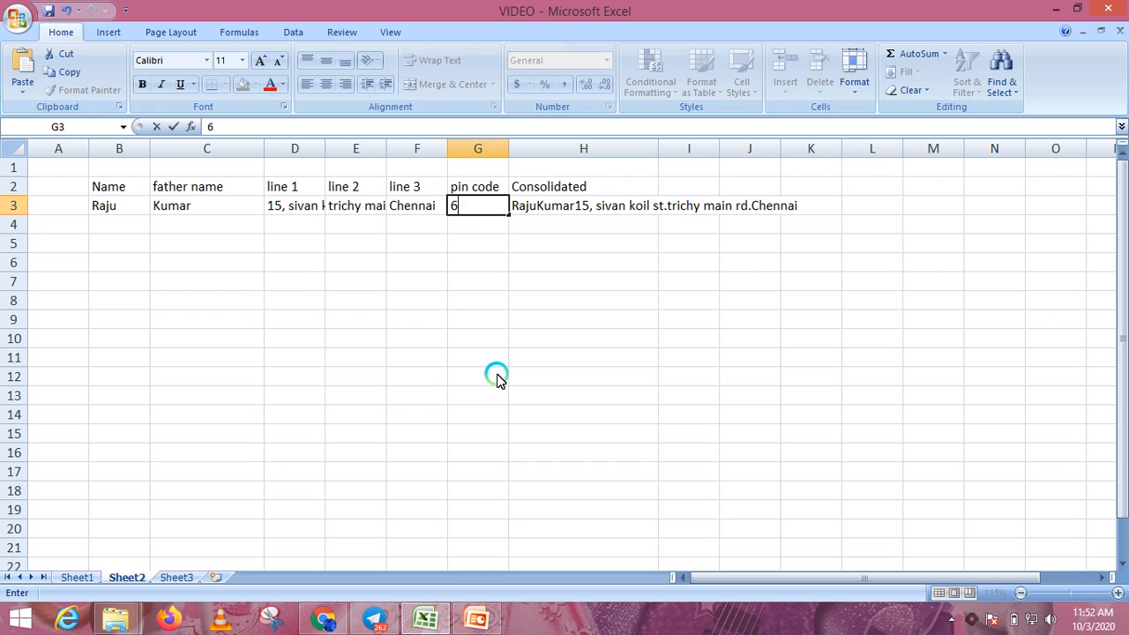
{"action": "type", "text": "00001\\"}
{"action": "key", "text": "Return"}
{"action": "key", "text": "Up"}
{"action": "key", "text": "F2"}
{"action": "key", "text": "BackSpace"}
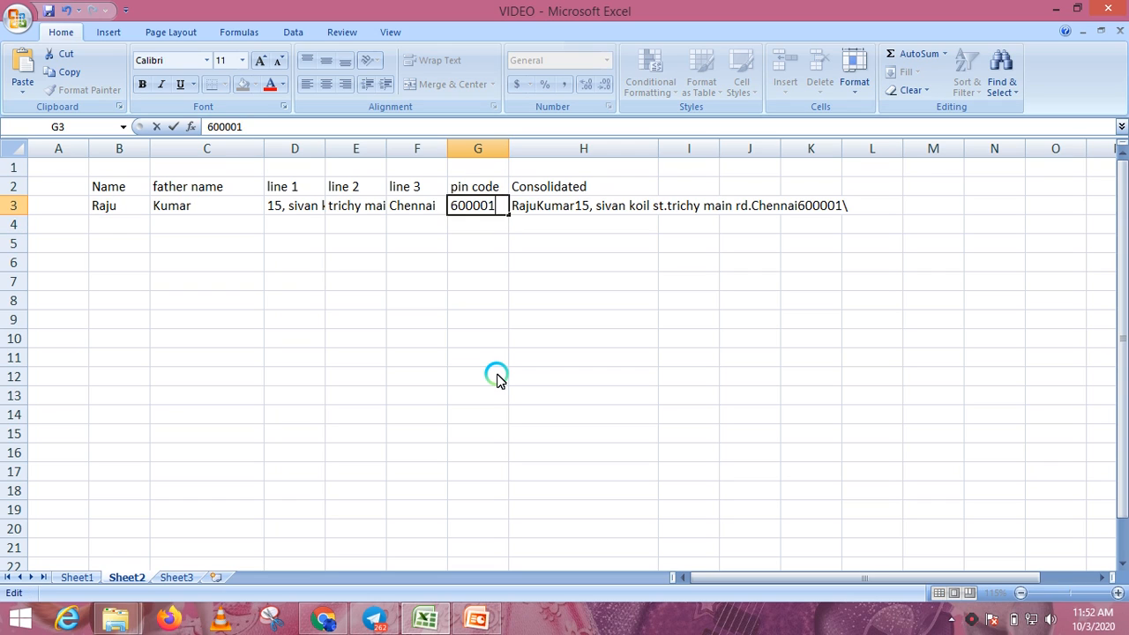
{"action": "key", "text": "Return"}
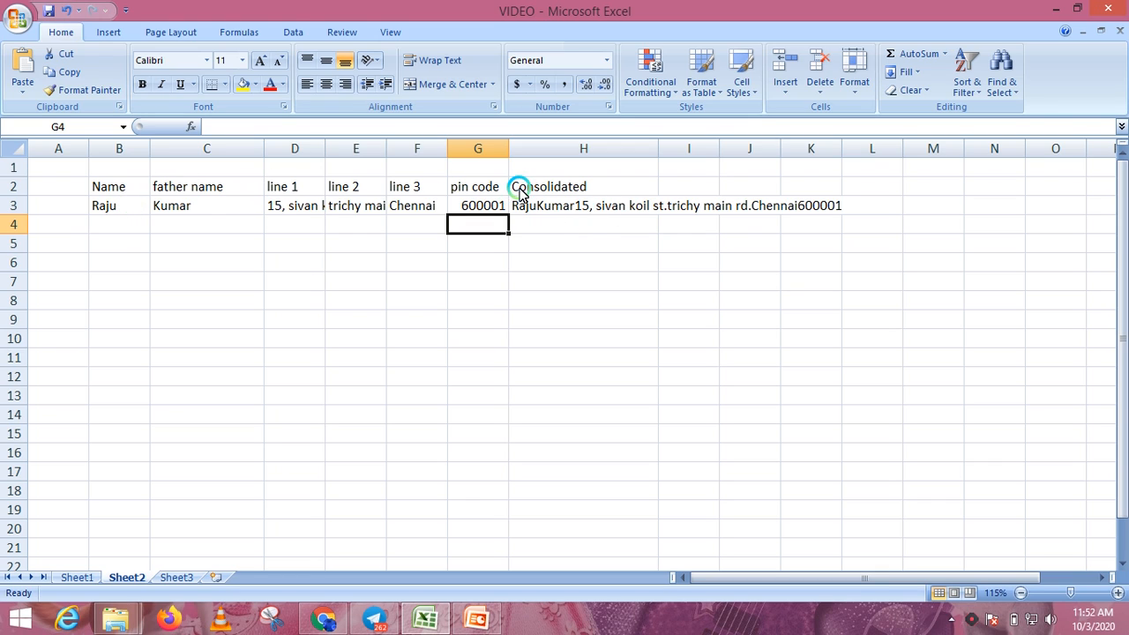
{"action": "left_click", "coordinate": [269, 210]}
{"action": "double_click", "coordinate": [270, 210]}
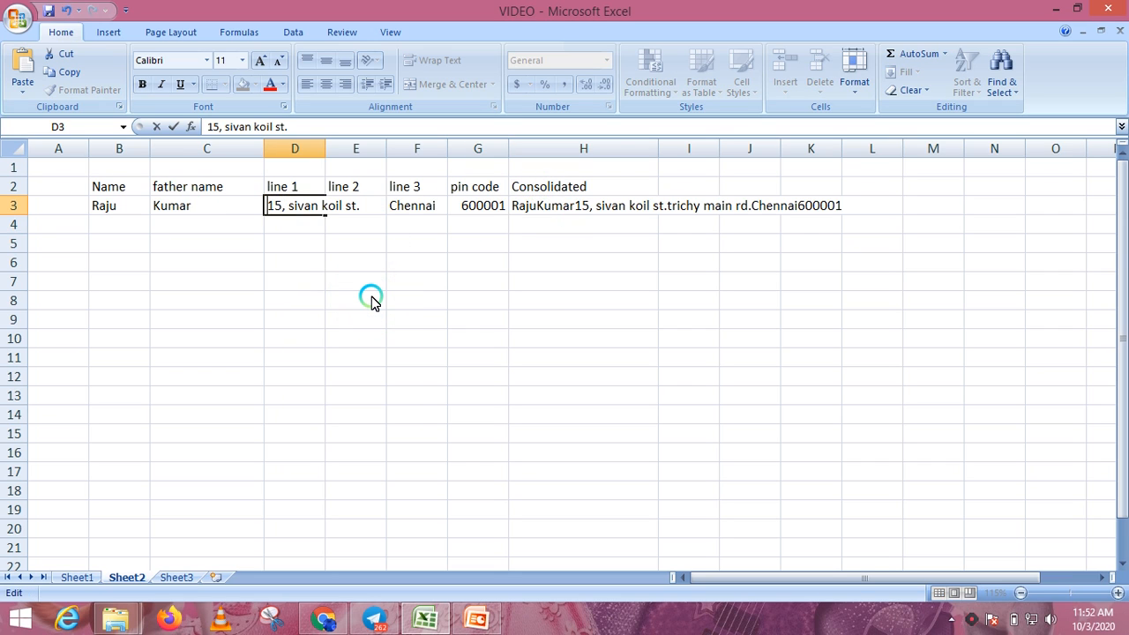
{"action": "key", "text": "Return"}
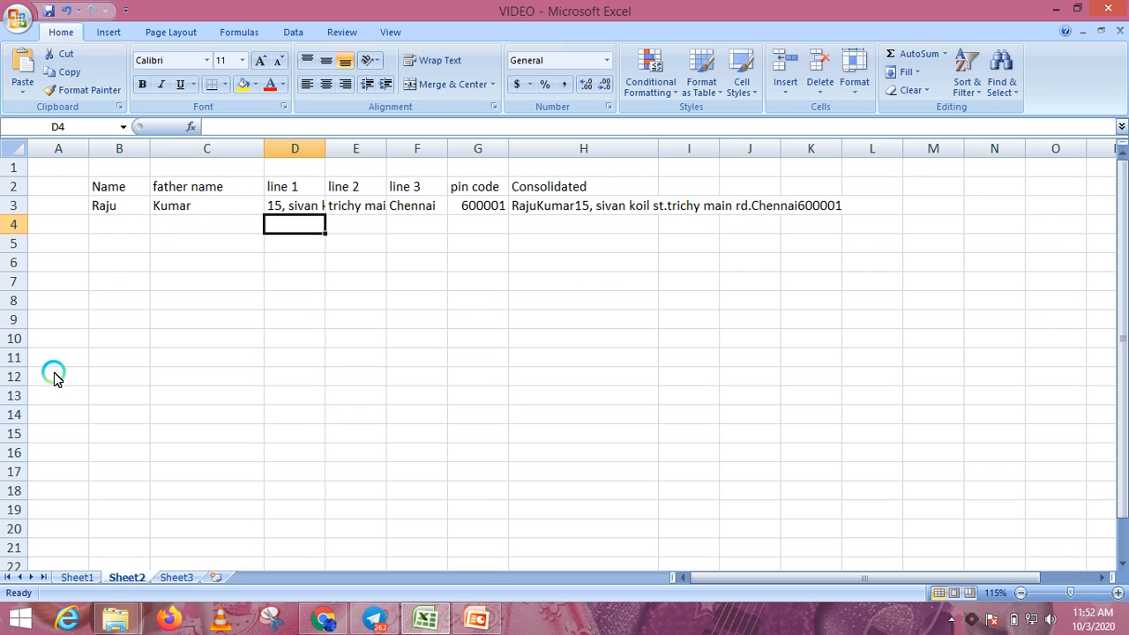
{"action": "left_click", "coordinate": [104, 207]}
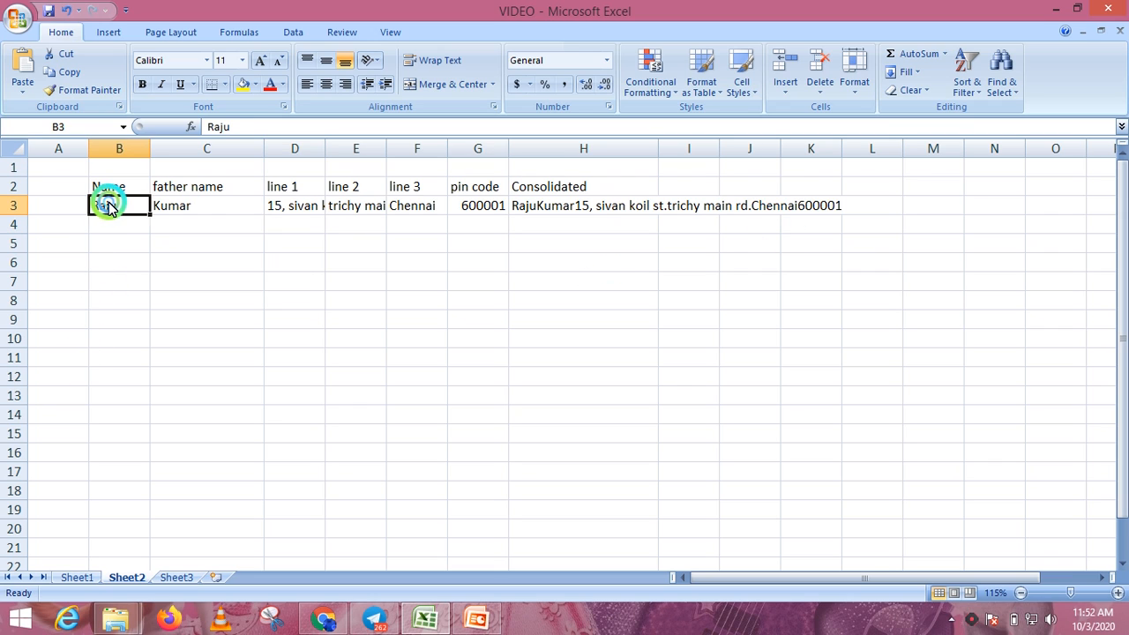
{"action": "left_click", "coordinate": [215, 206]}
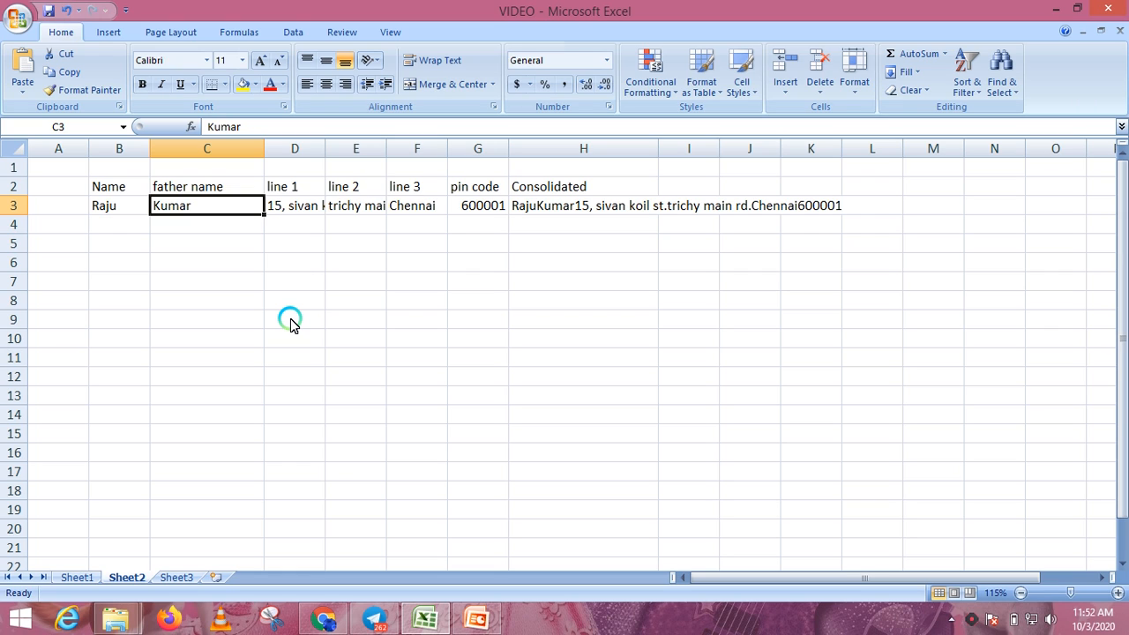
{"action": "left_click", "coordinate": [518, 206]}
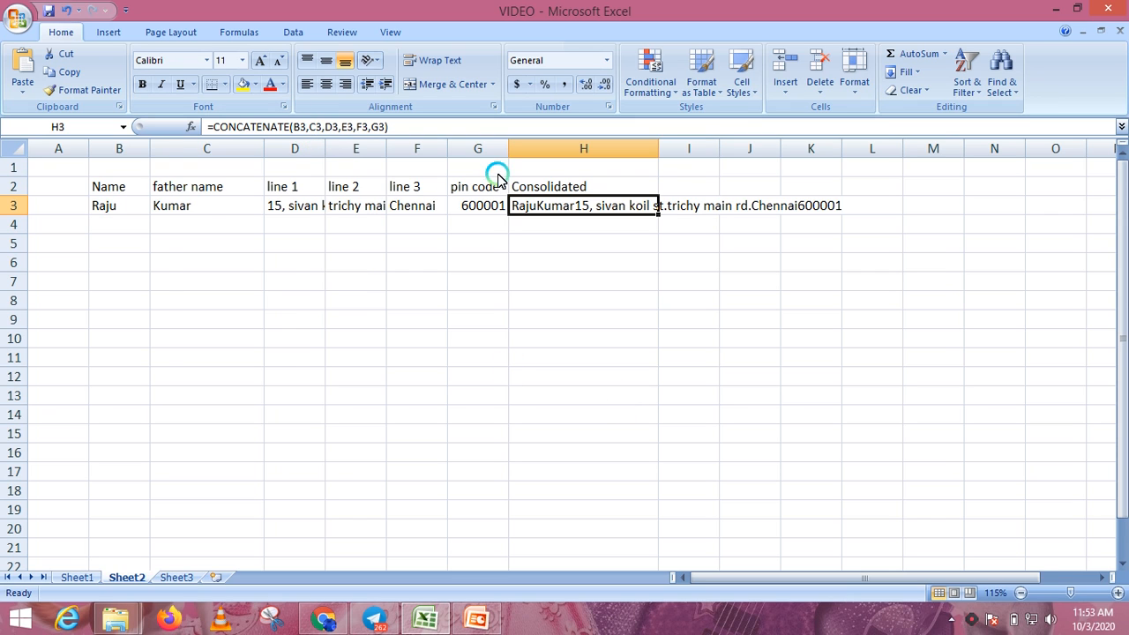
{"action": "scroll", "coordinate": [521, 202], "scroll_direction": "up", "scroll_amount": 2}
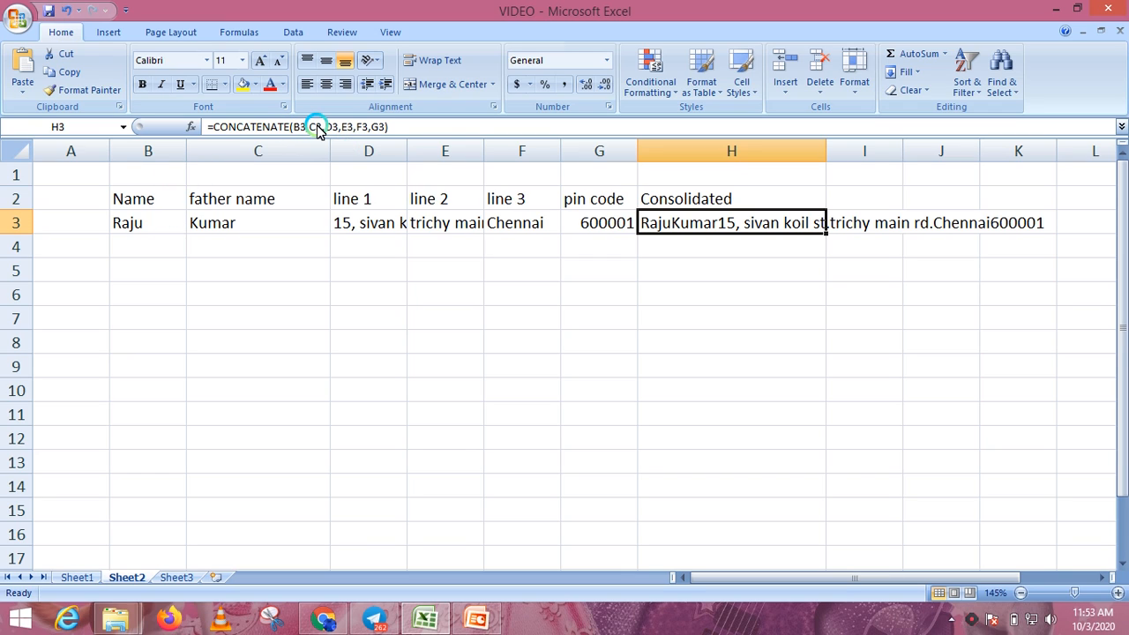
- Delete the C3 through G3 arguments from H3's formula, keeping only B3
{"action": "left_click", "coordinate": [192, 128]}
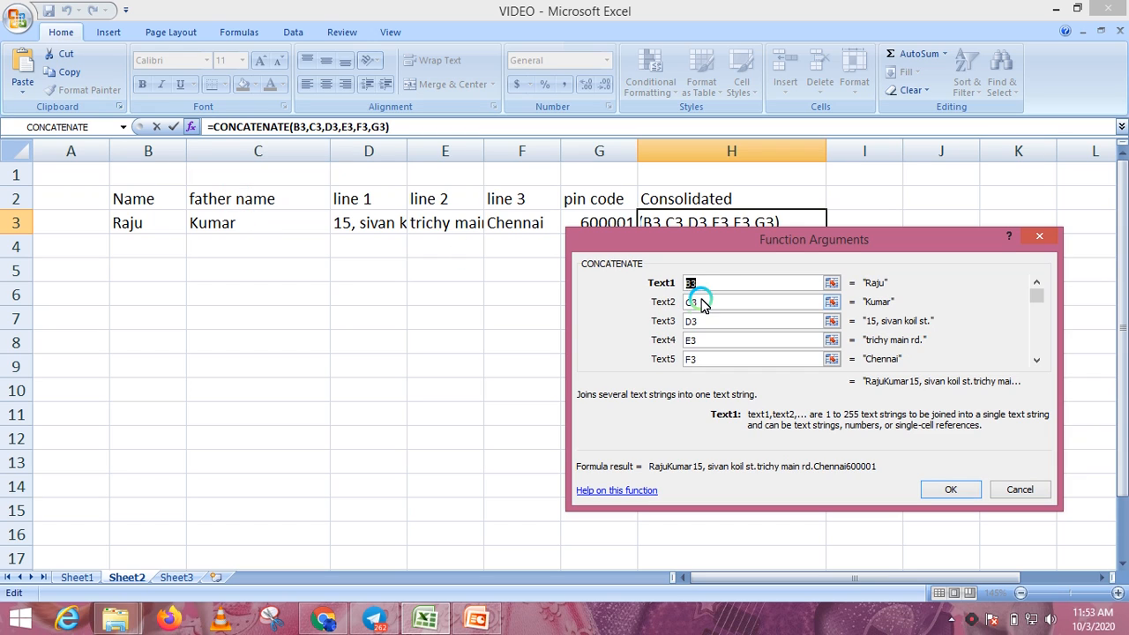
{"action": "left_click", "coordinate": [705, 303]}
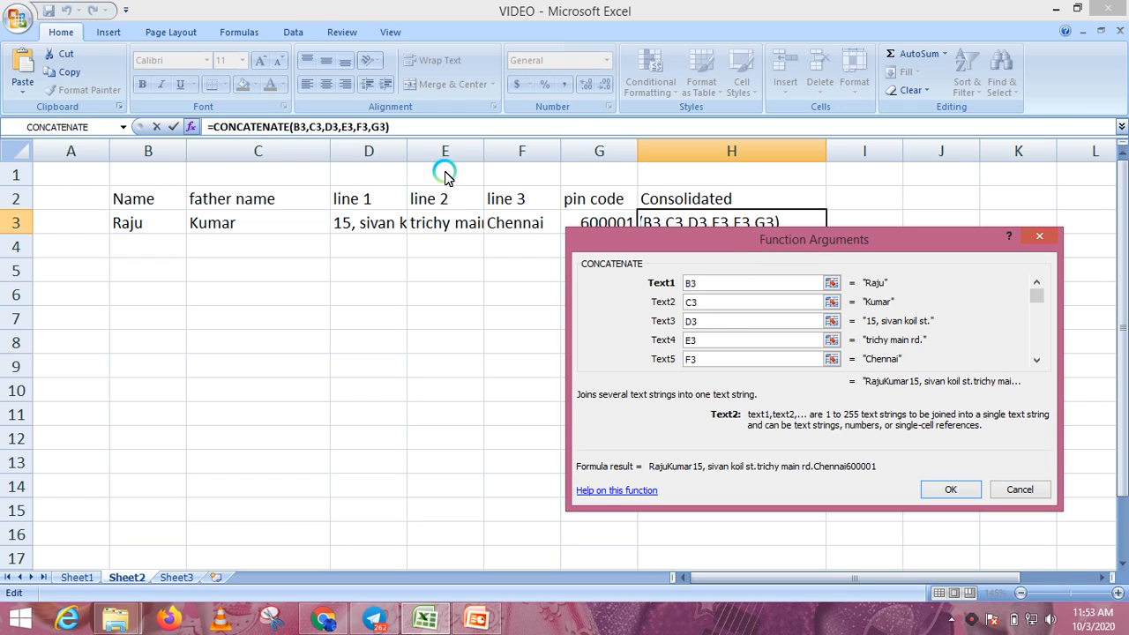
{"action": "left_click_drag", "start_coordinate": [386, 127], "coordinate": [313, 130]}
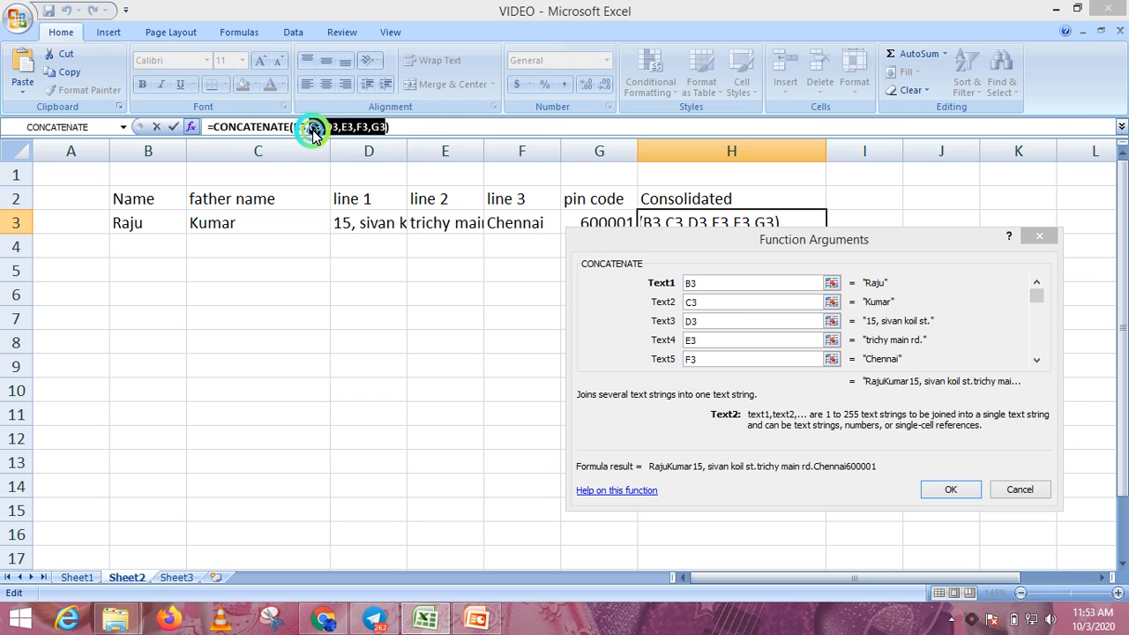
{"action": "key", "text": "Delete"}
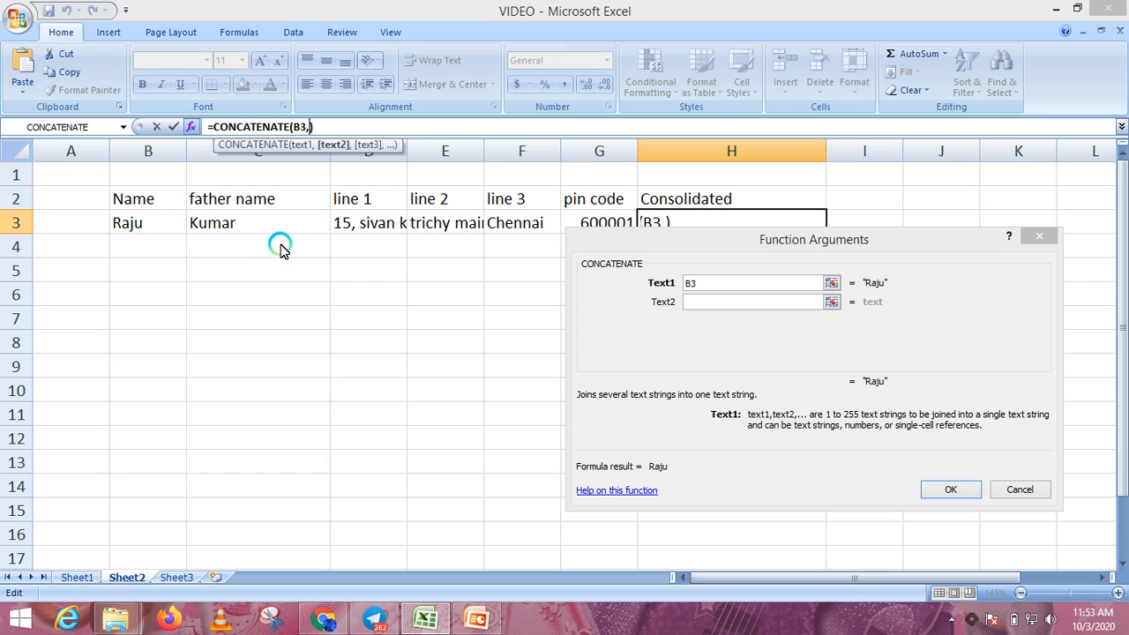
{"action": "left_click", "coordinate": [690, 304]}
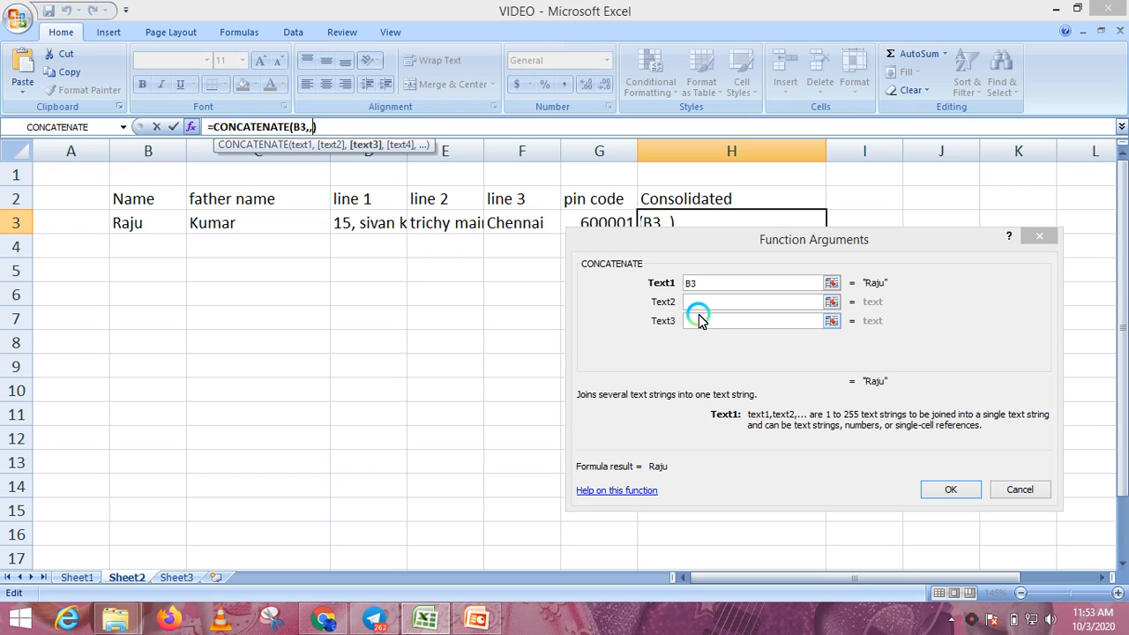
{"action": "left_click", "coordinate": [711, 306]}
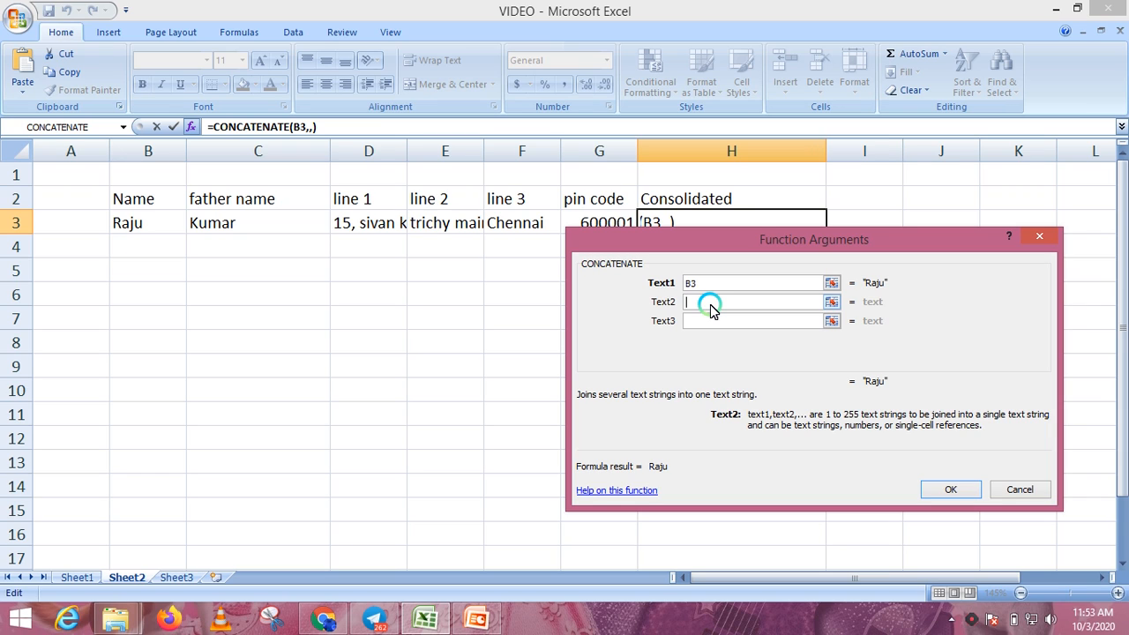
{"action": "type", "text": "\","}
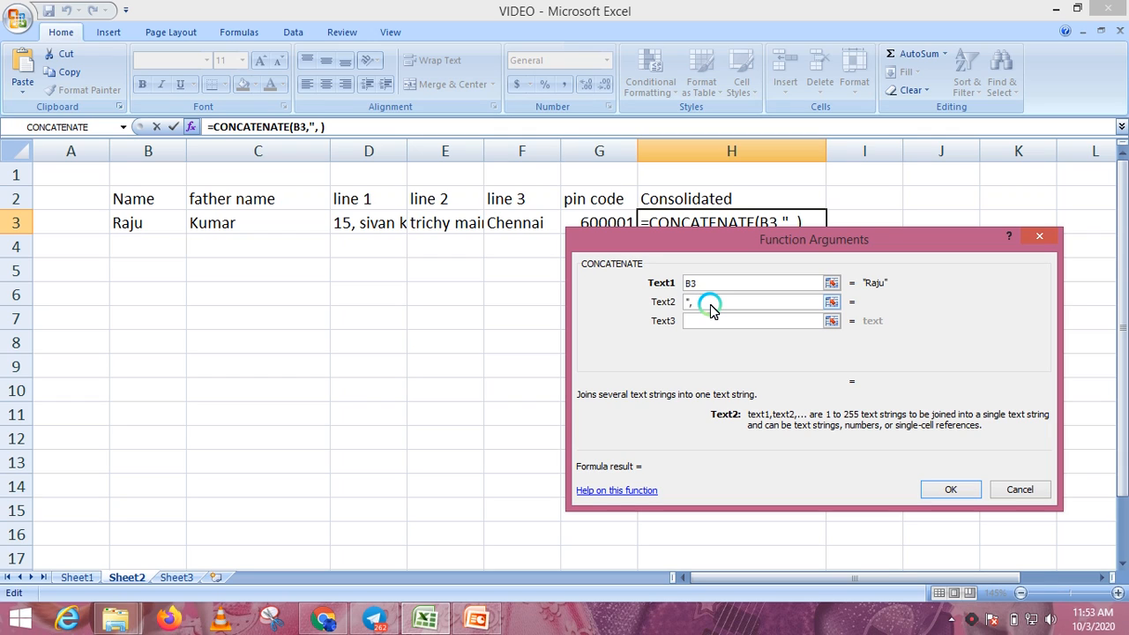
{"action": "type", "text": "\""}
{"action": "left_click", "coordinate": [690, 304]}
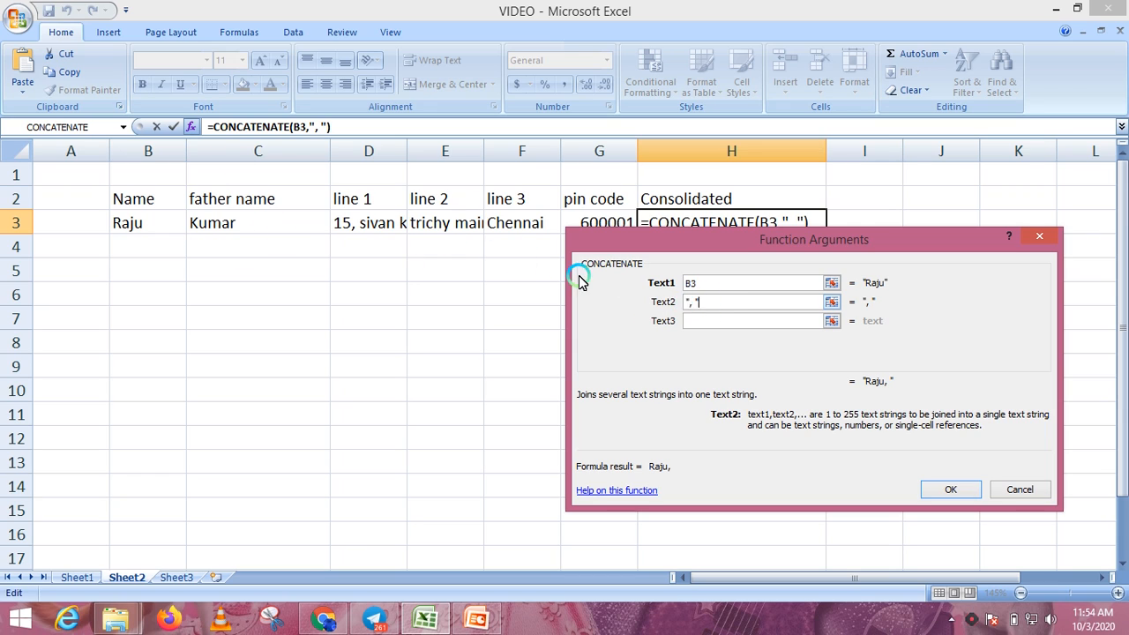
{"action": "left_click", "coordinate": [697, 323]}
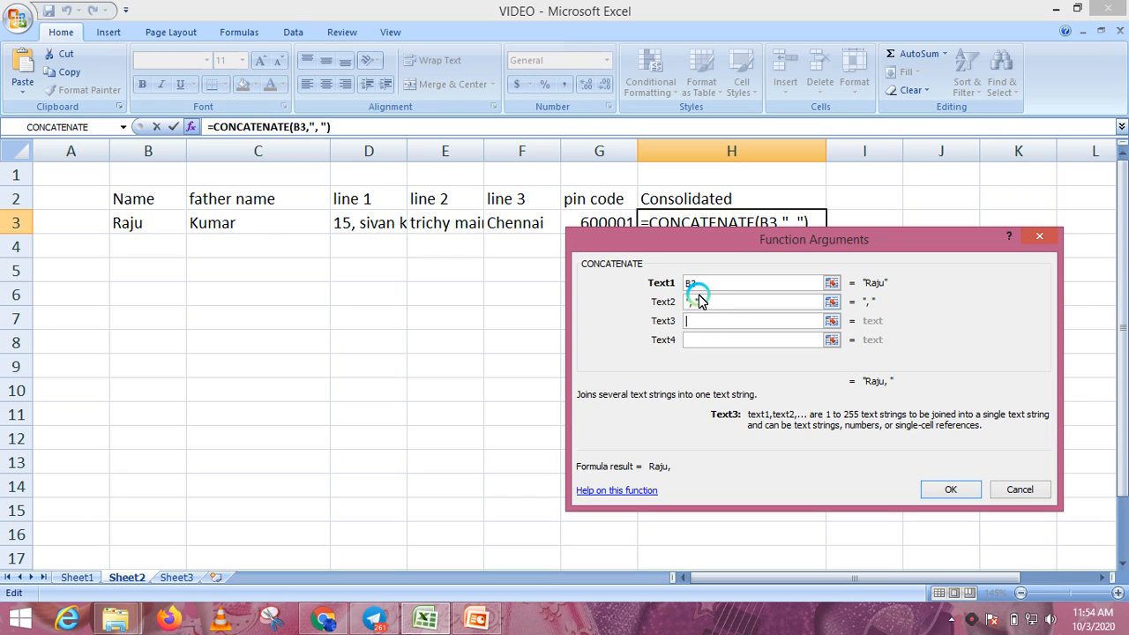
{"action": "left_click", "coordinate": [265, 226]}
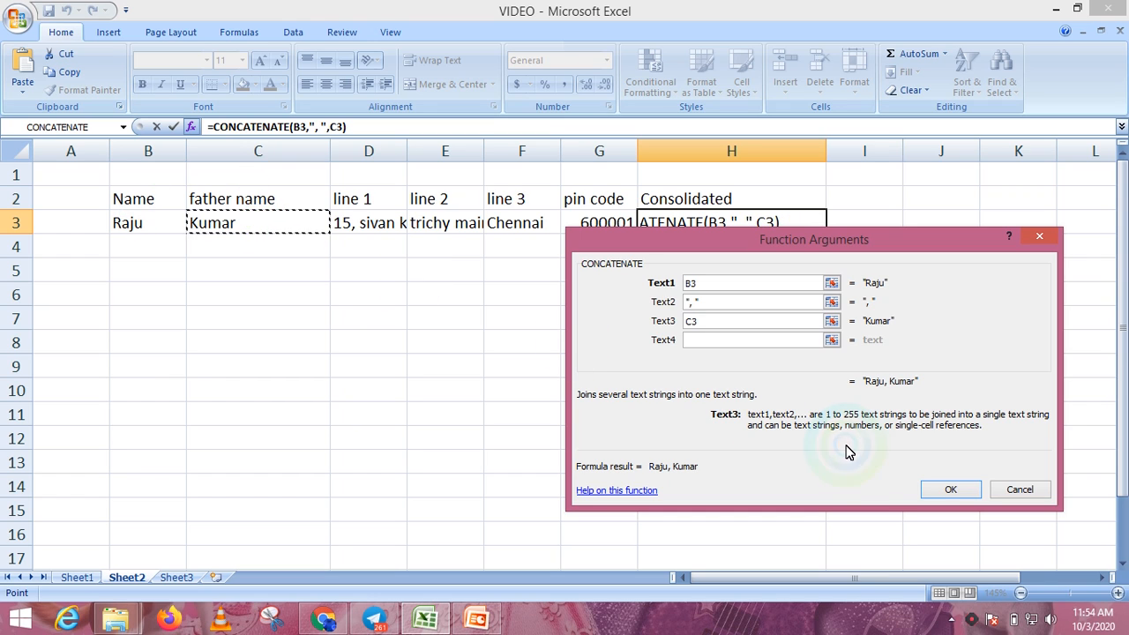
{"action": "left_click", "coordinate": [946, 492]}
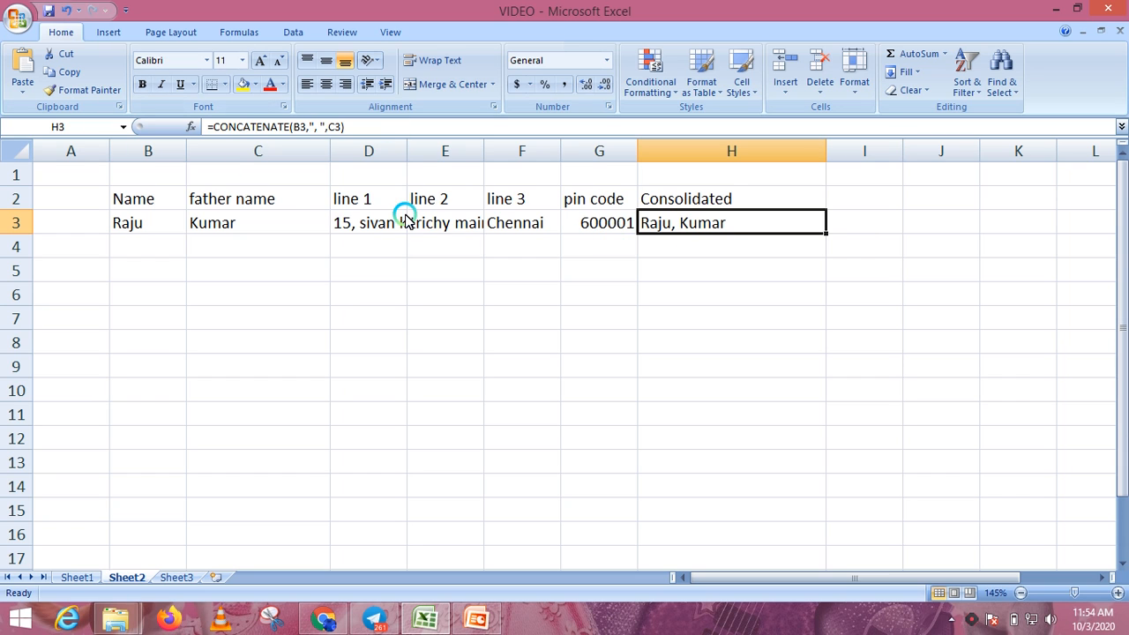
- Insert 'F/O' into the separator text so H3 reads 'Raju, F/O Kumar'
{"action": "left_click", "coordinate": [192, 127]}
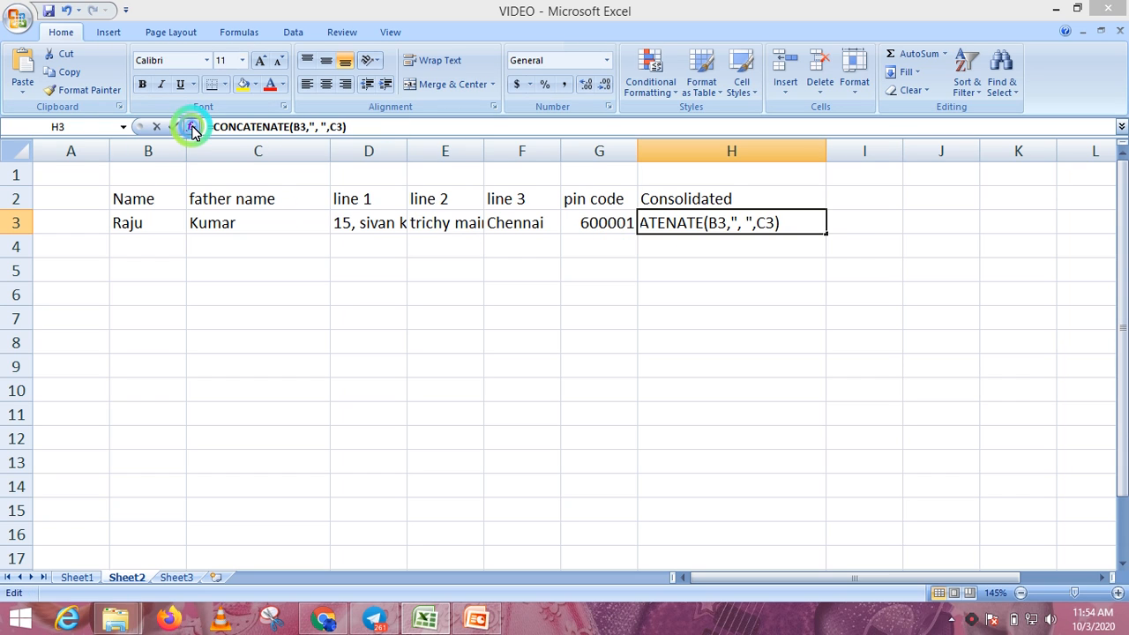
{"action": "left_click", "coordinate": [758, 321]}
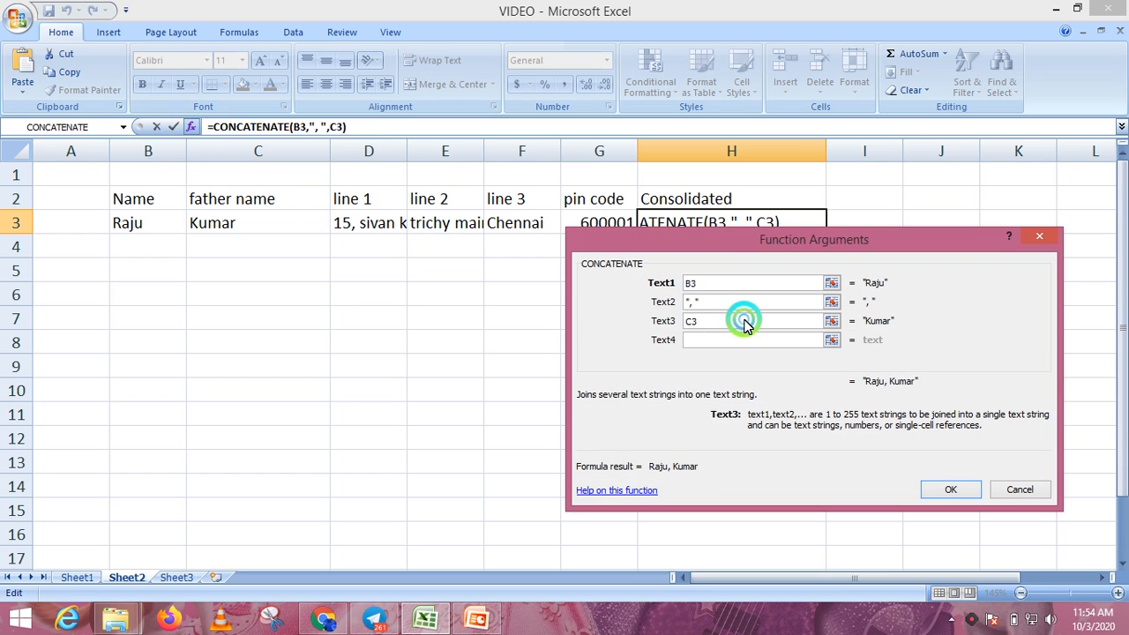
{"action": "left_click", "coordinate": [688, 301]}
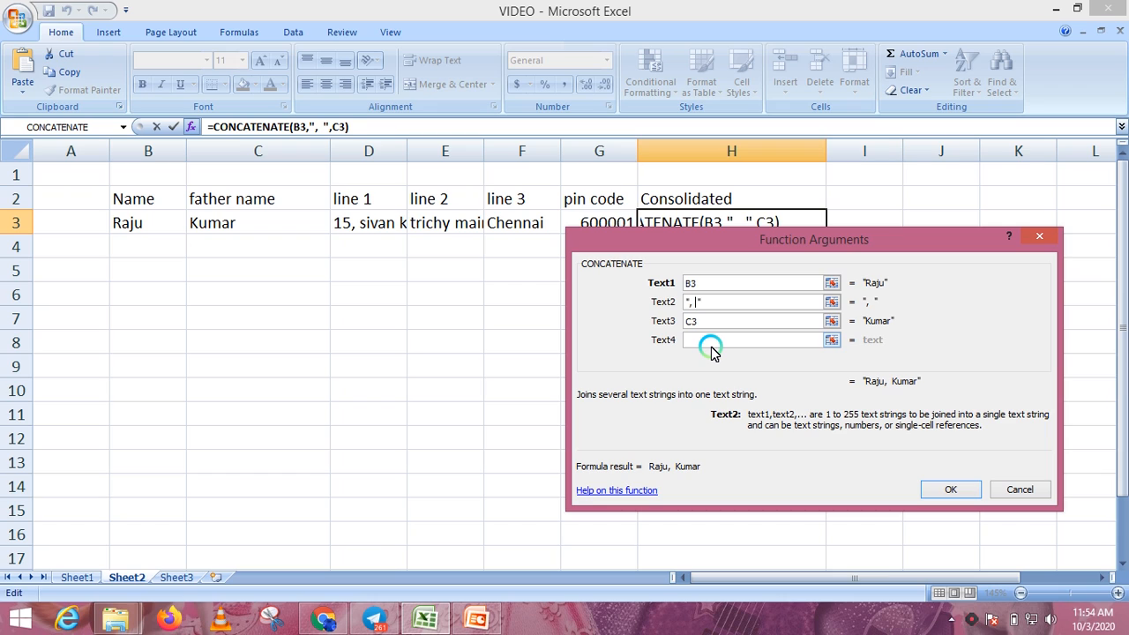
{"action": "type", "text": "F/O"}
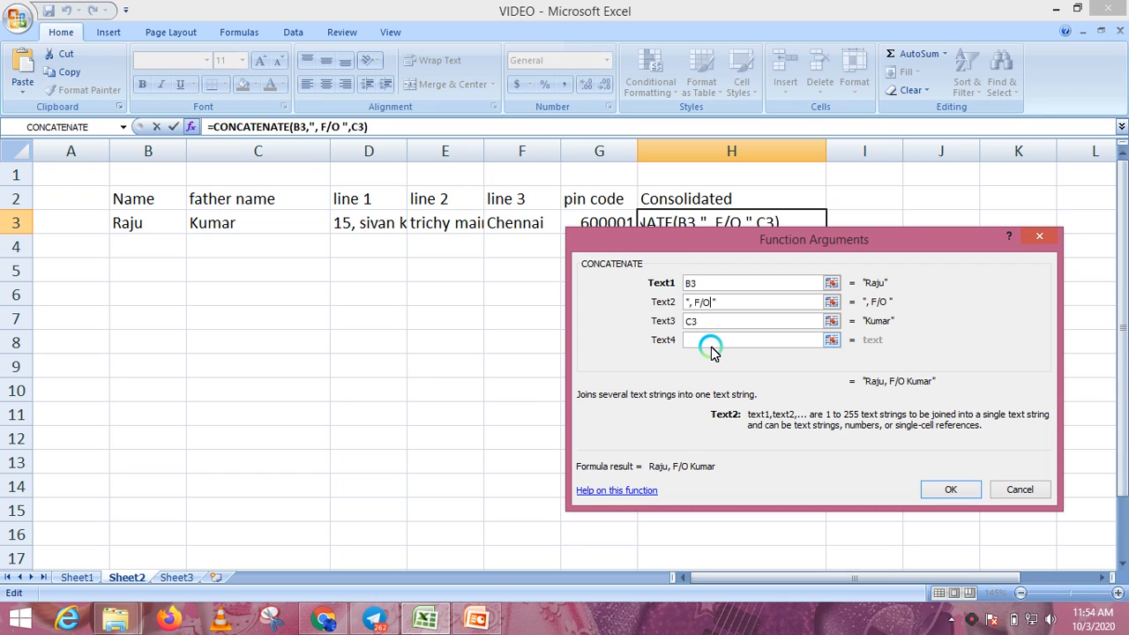
{"action": "left_click", "coordinate": [952, 490]}
{"action": "left_click", "coordinate": [761, 320]}
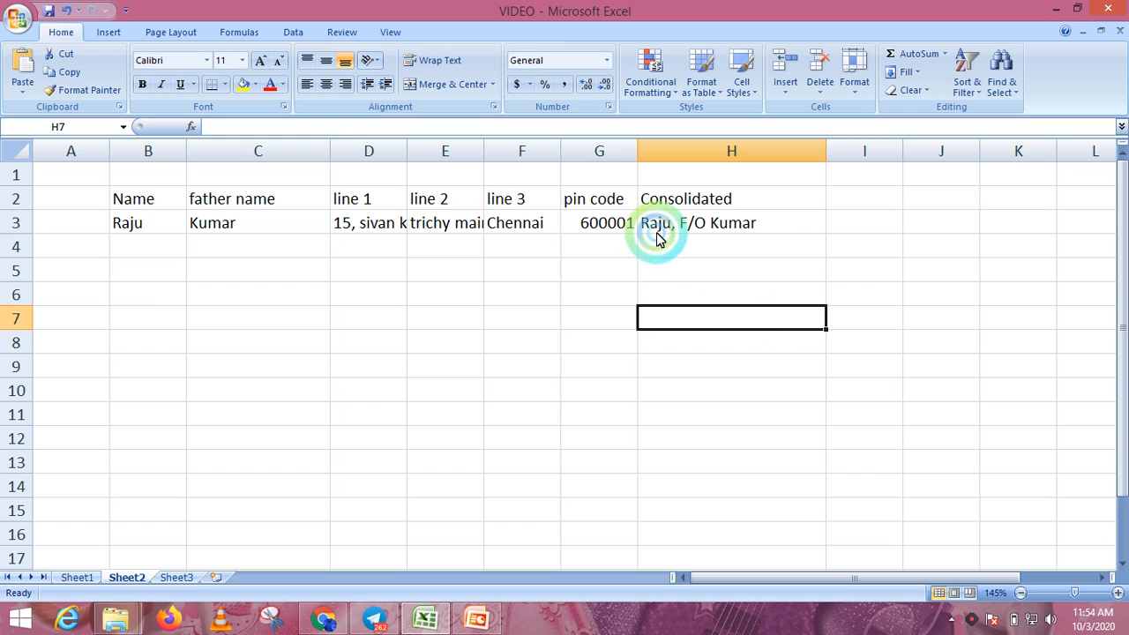
- Append a comma separator and line 1 (D3) to H3's formula
{"action": "left_click", "coordinate": [743, 225]}
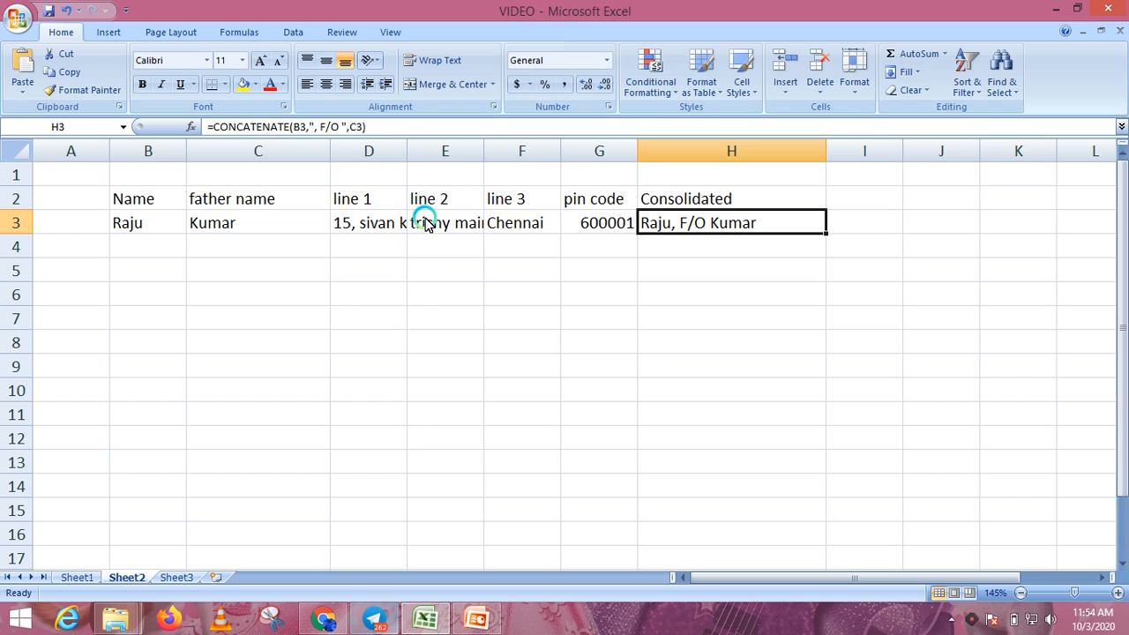
{"action": "left_click", "coordinate": [194, 126]}
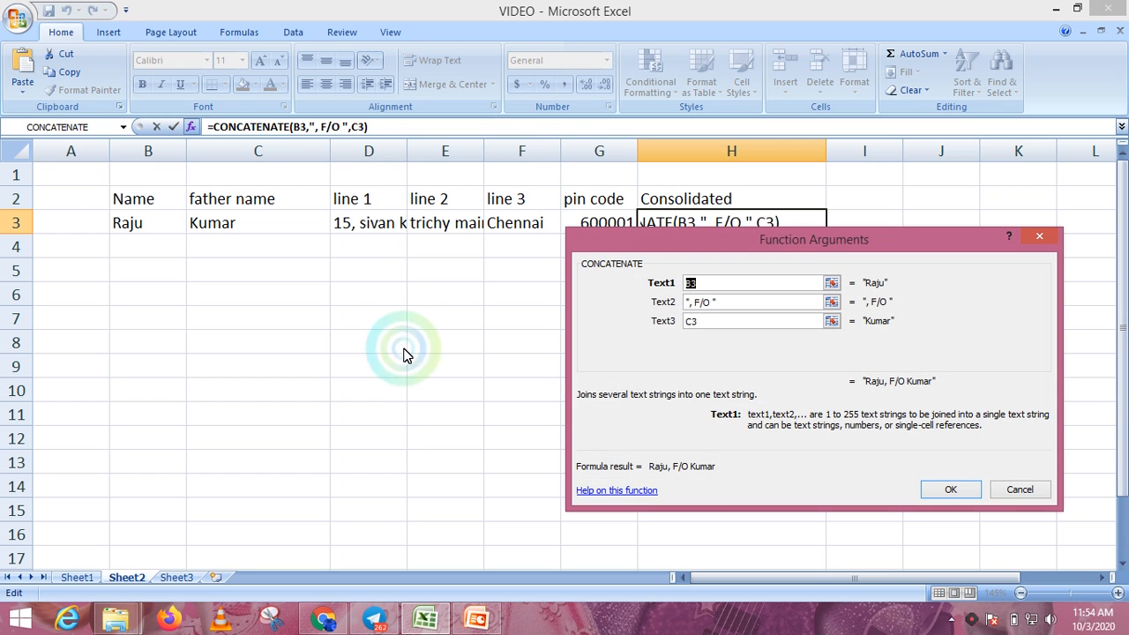
{"action": "left_click", "coordinate": [782, 320]}
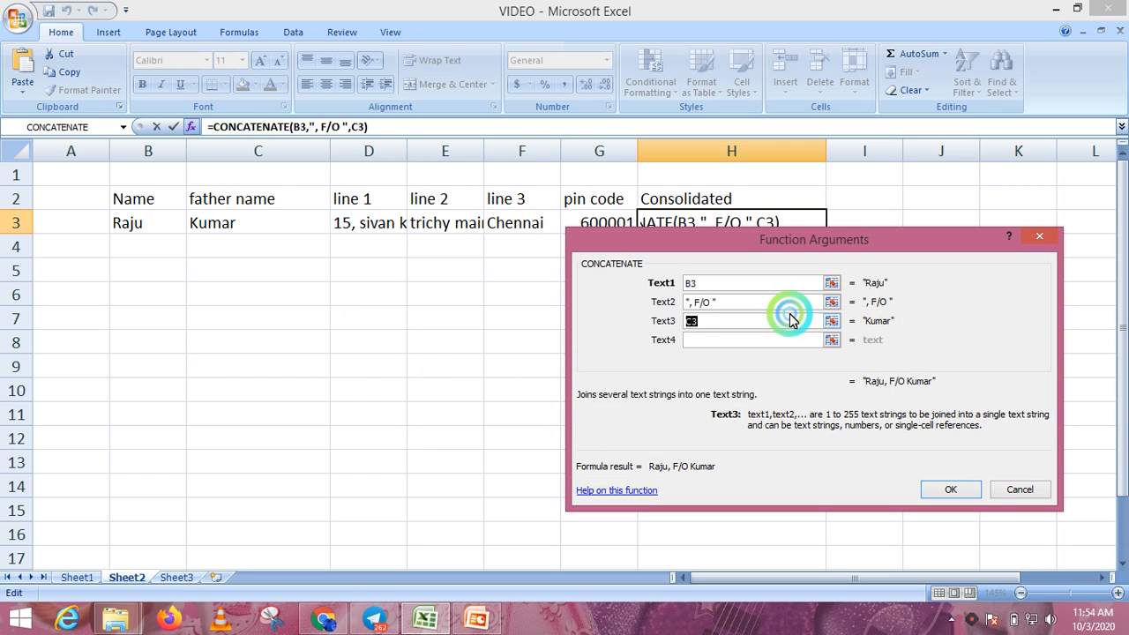
{"action": "left_click", "coordinate": [758, 343]}
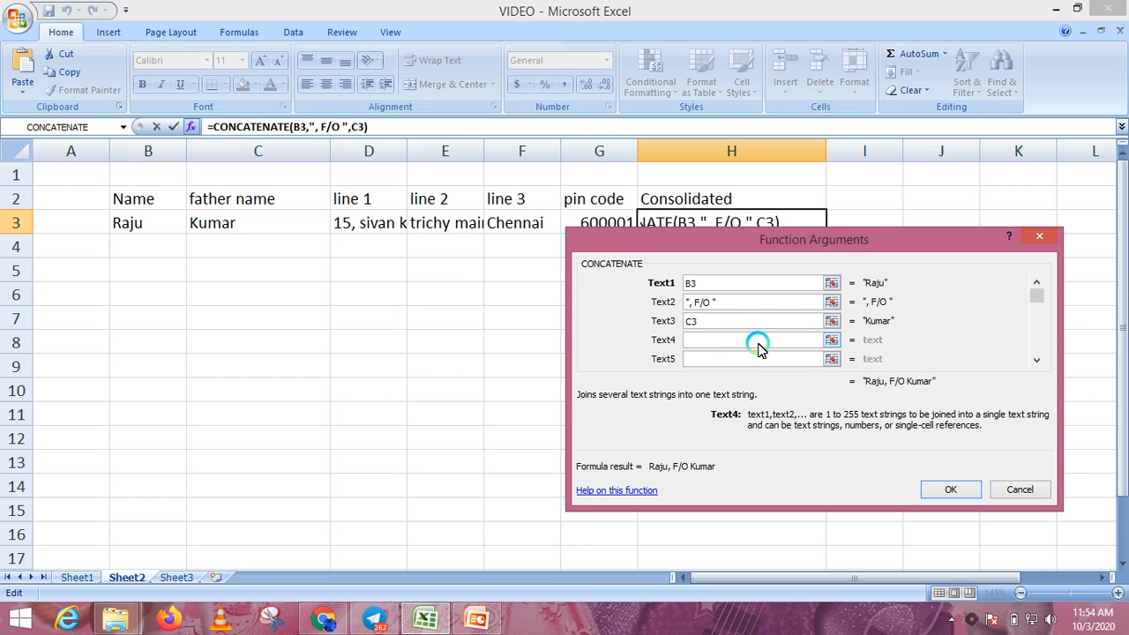
{"action": "type", "text": "\", "}
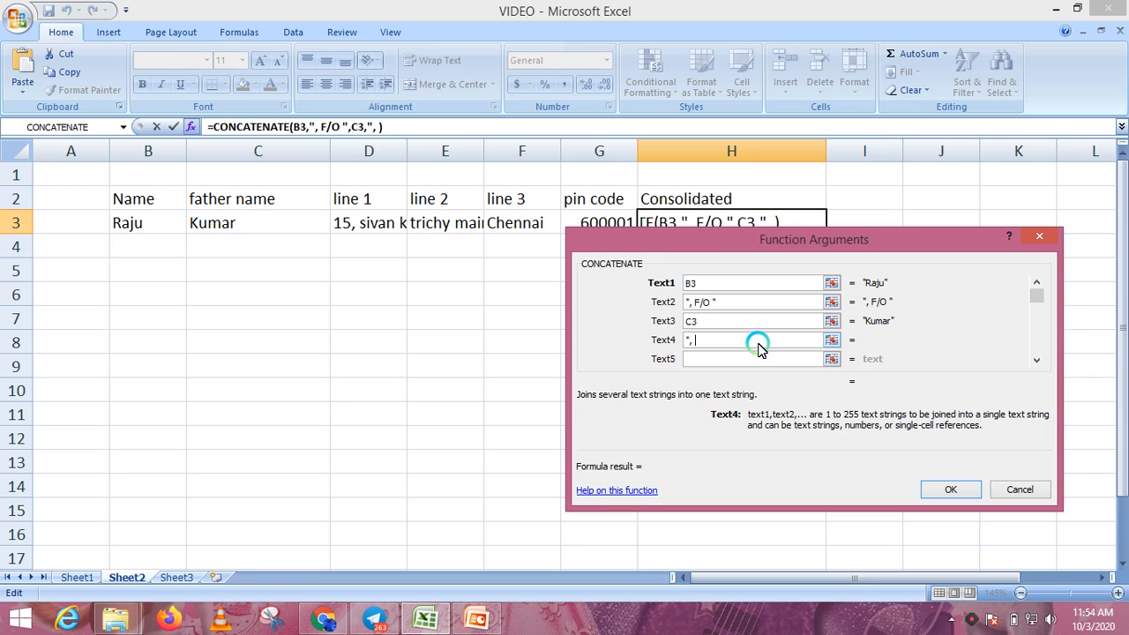
{"action": "type", "text": "\""}
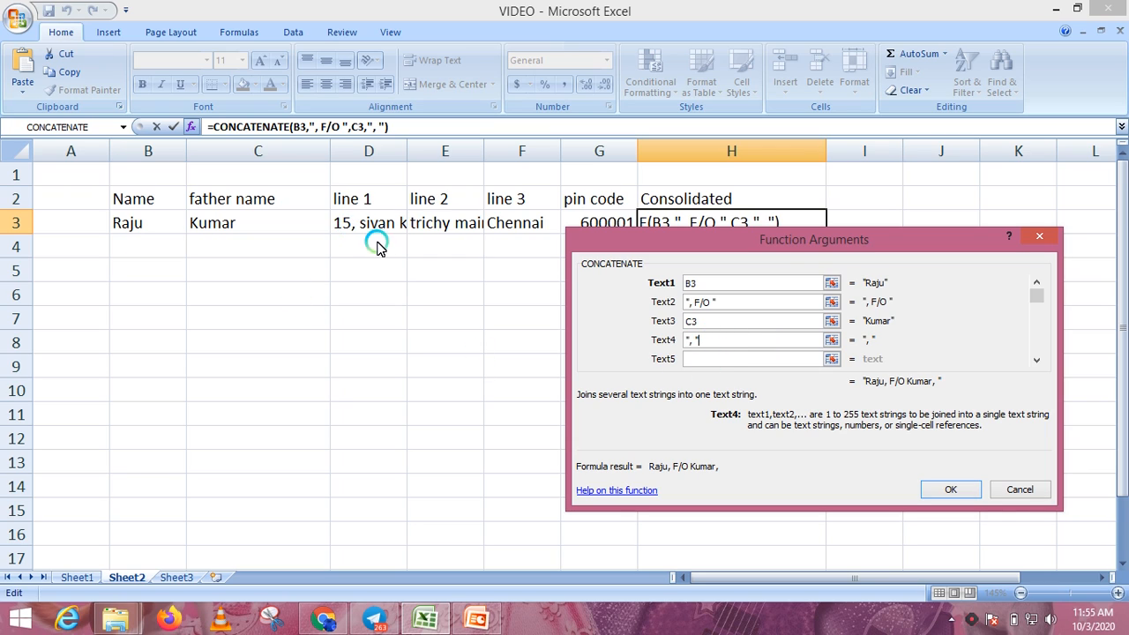
{"action": "left_click", "coordinate": [738, 359]}
{"action": "left_click", "coordinate": [348, 223]}
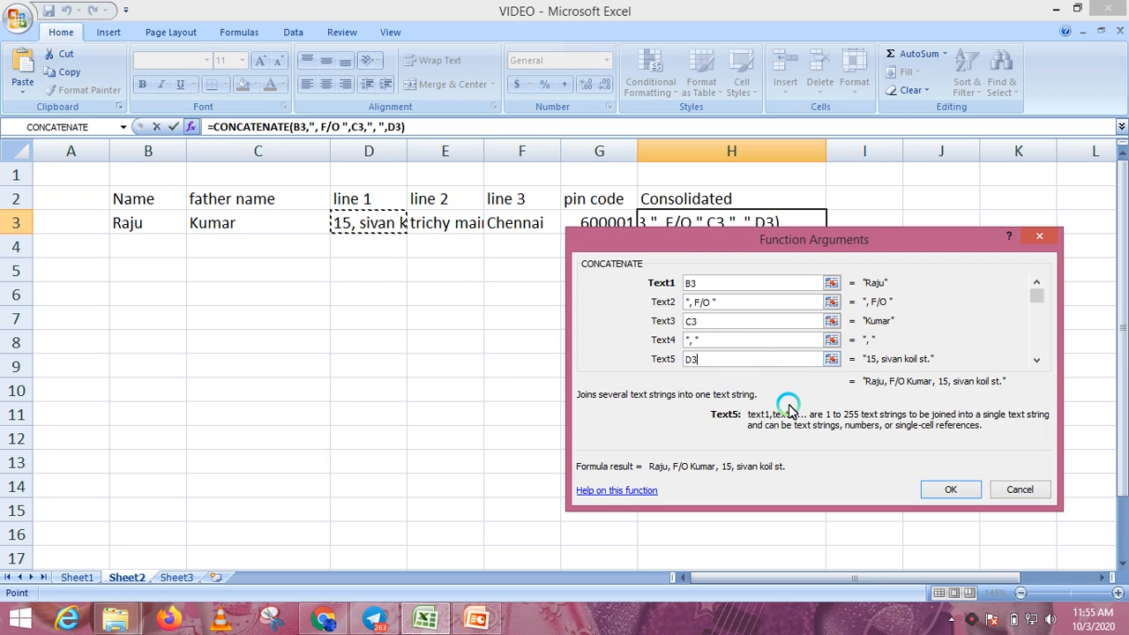
{"action": "left_click", "coordinate": [721, 362]}
{"action": "scroll", "coordinate": [724, 364], "scroll_direction": "down", "scroll_amount": 1}
{"action": "scroll", "coordinate": [725, 364], "scroll_direction": "up", "scroll_amount": 1}
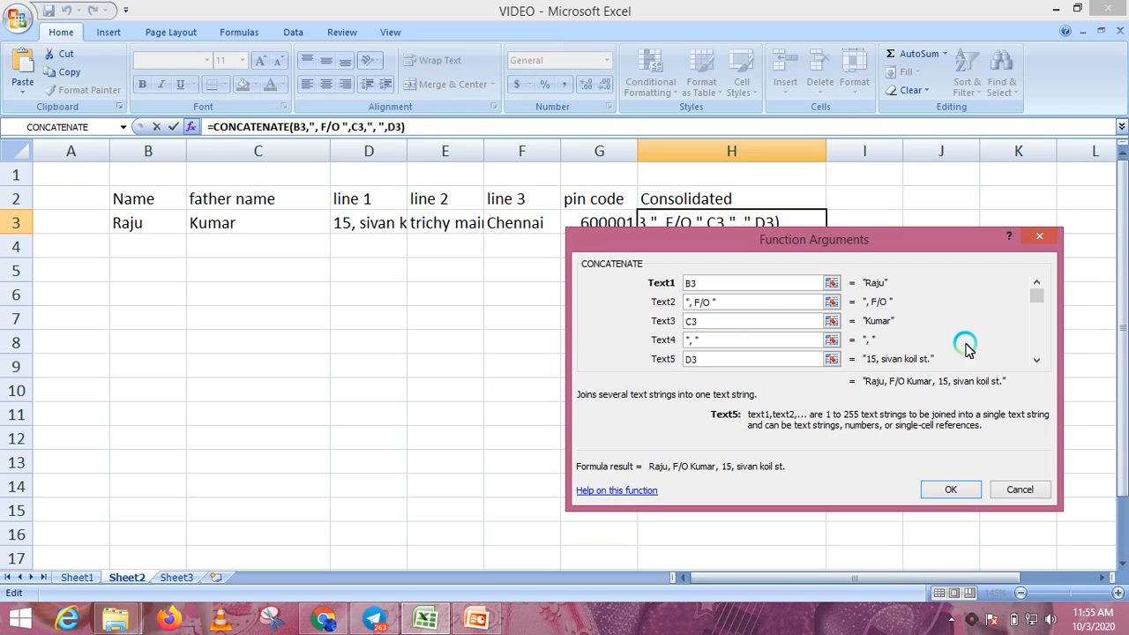
- Add another comma separator followed by line 2 (E3)
{"action": "left_click", "coordinate": [1037, 359]}
{"action": "left_click", "coordinate": [778, 362]}
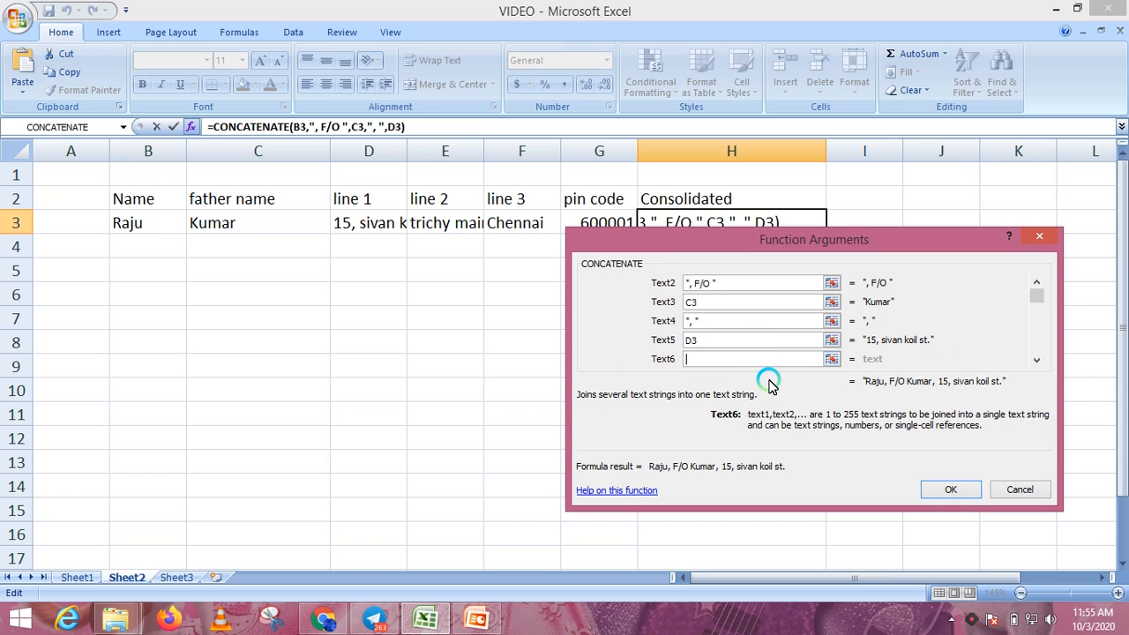
{"action": "type", "text": "\","}
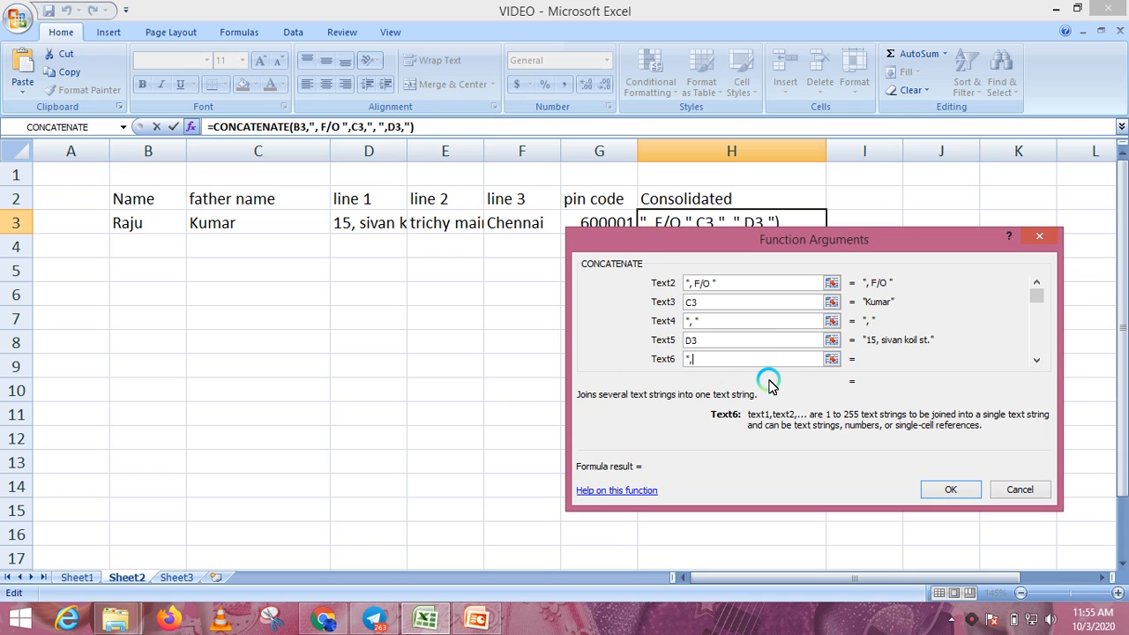
{"action": "type", "text": " \""}
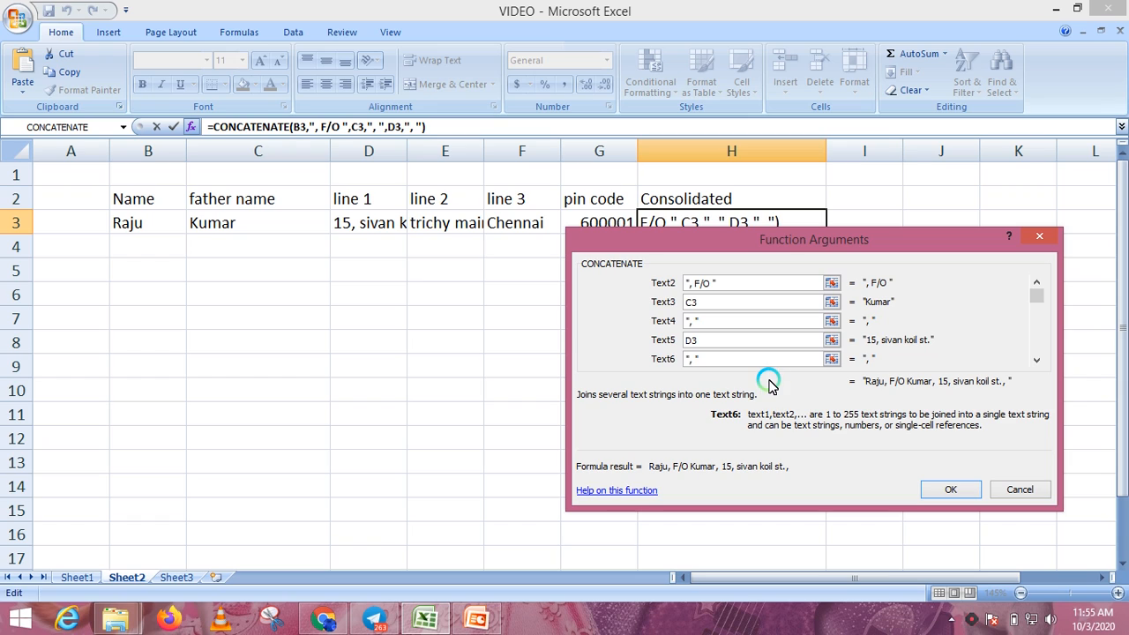
{"action": "left_click", "coordinate": [1038, 361]}
{"action": "left_click", "coordinate": [1038, 362]}
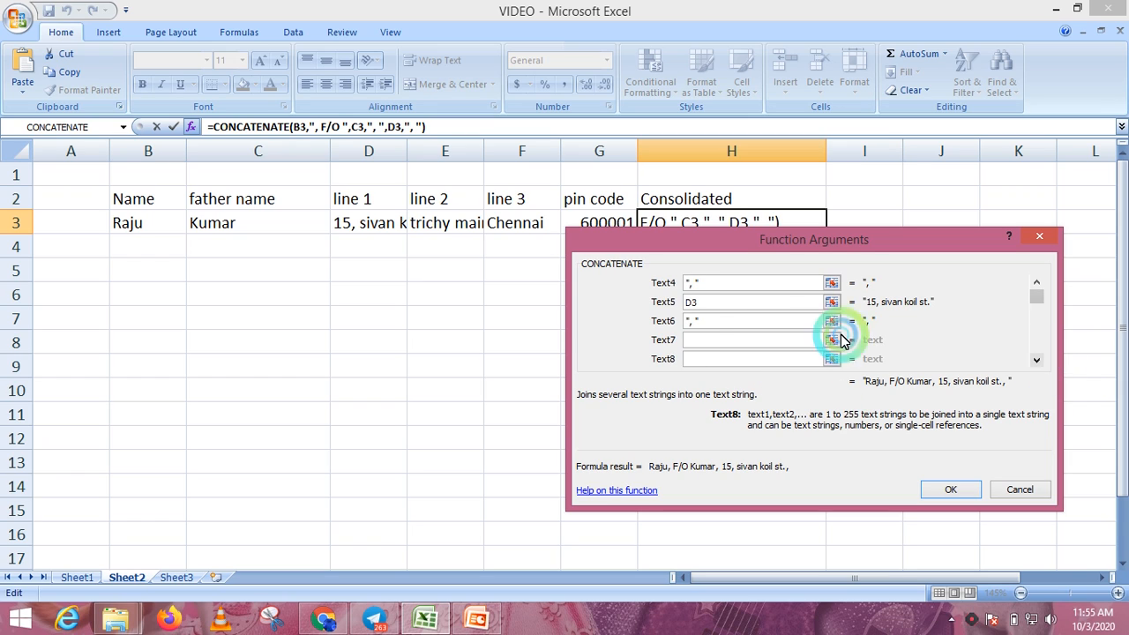
{"action": "left_click", "coordinate": [719, 342]}
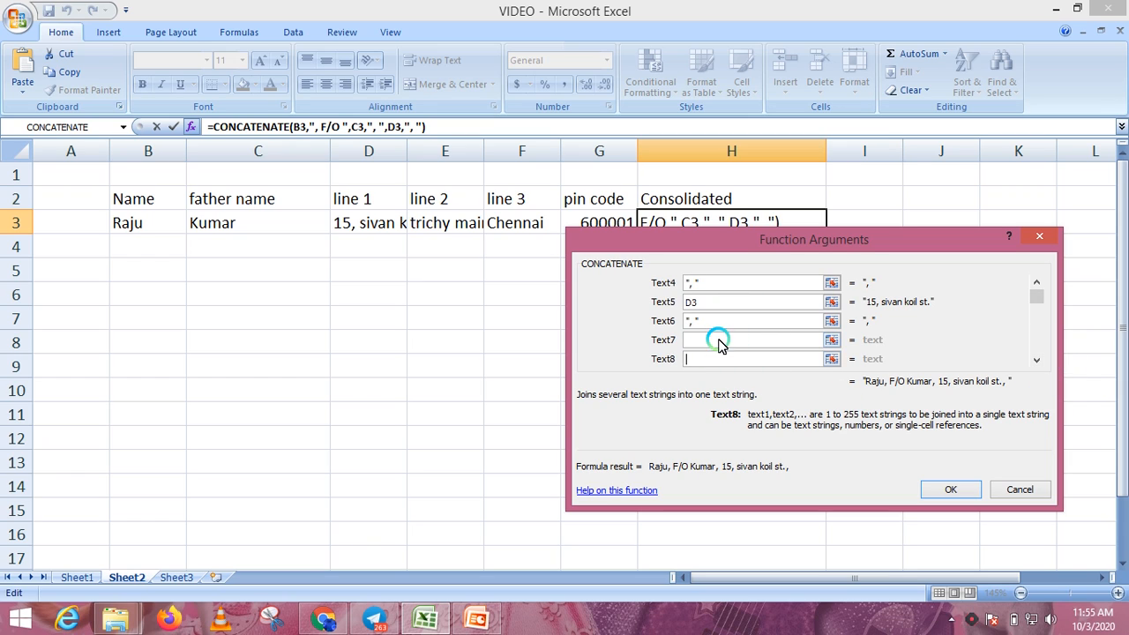
{"action": "left_click", "coordinate": [446, 234]}
- Add a third comma separator followed by line 3 (F3)
{"action": "left_click", "coordinate": [706, 359]}
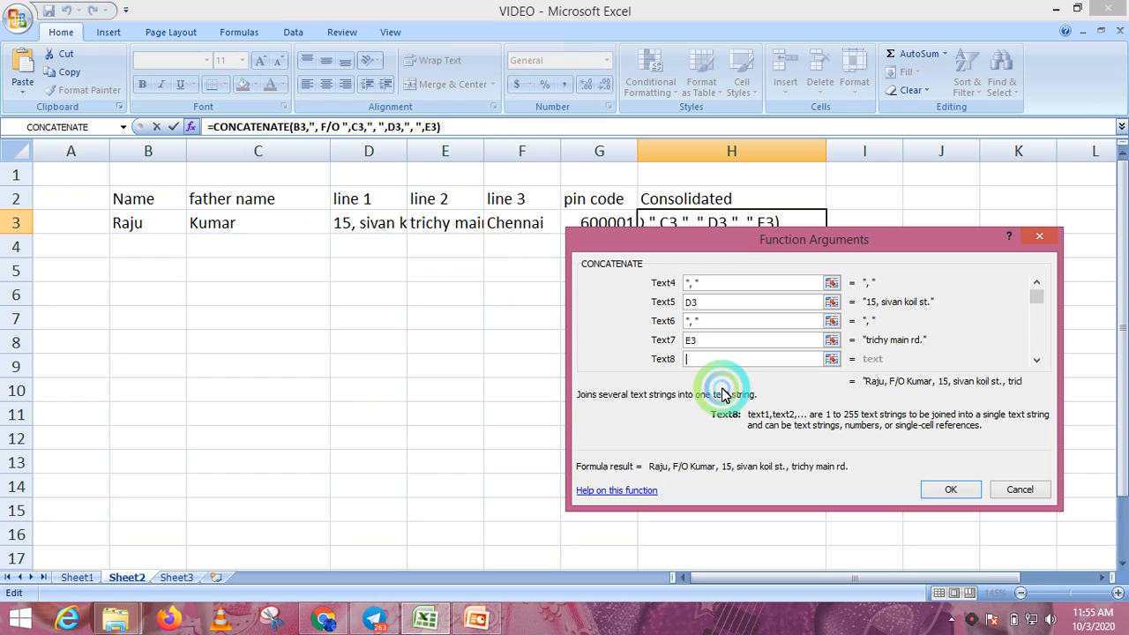
{"action": "type", "text": "\", "}
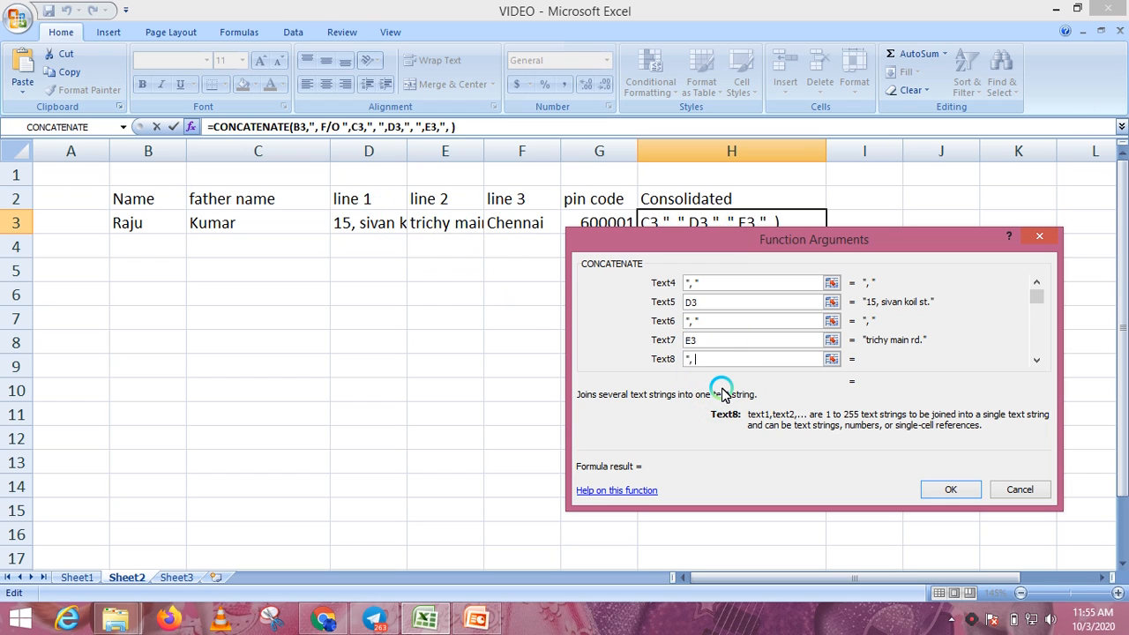
{"action": "type", "text": "\""}
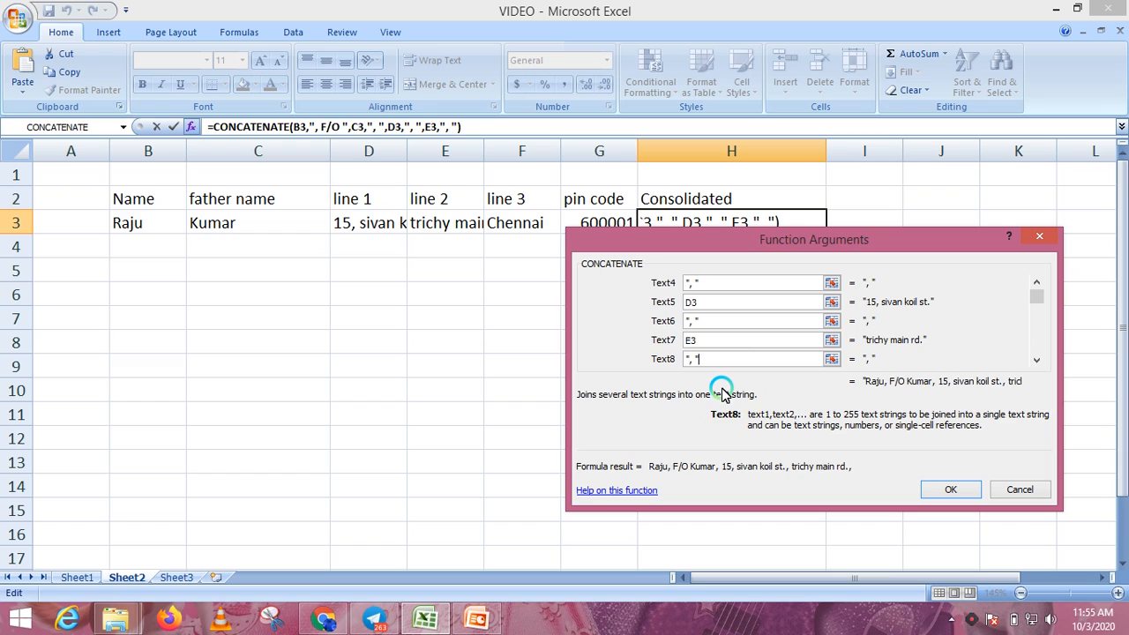
{"action": "left_click", "coordinate": [1037, 360]}
{"action": "left_click", "coordinate": [1038, 362]}
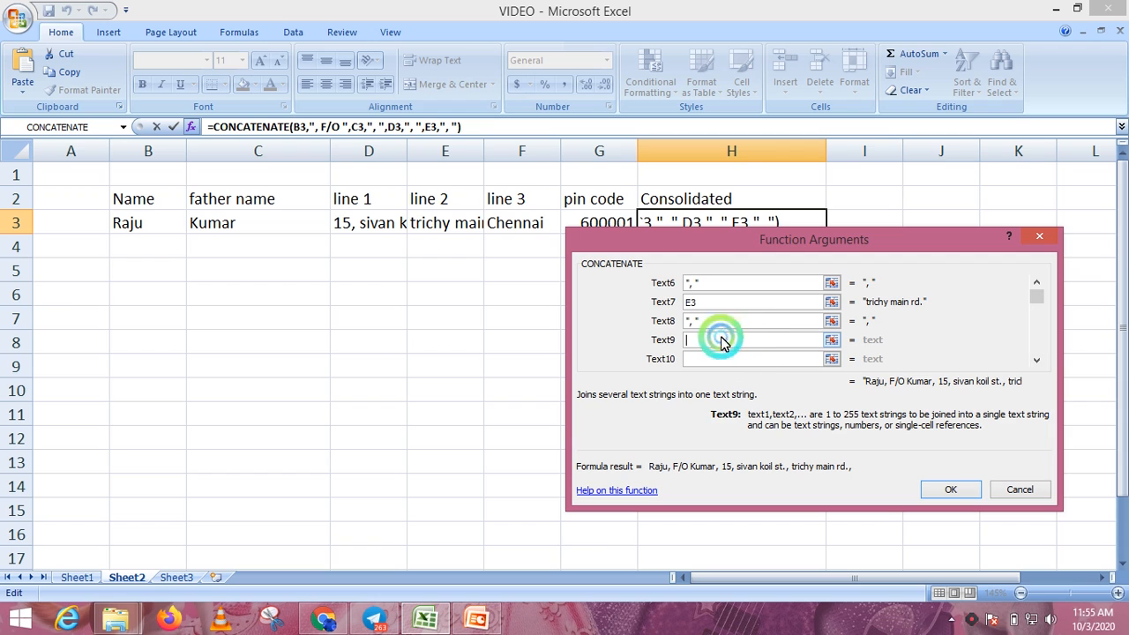
{"action": "left_click", "coordinate": [519, 223]}
{"action": "left_click", "coordinate": [703, 342]}
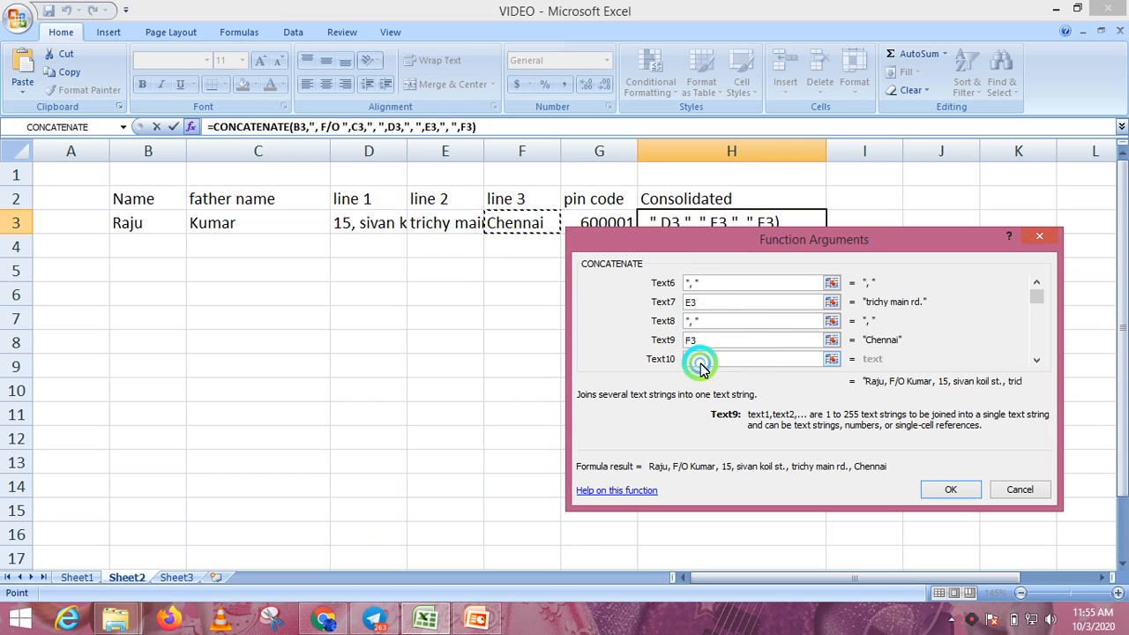
- Finish with a hyphen and the pin code G3, then confirm the formula
{"action": "left_click", "coordinate": [703, 360]}
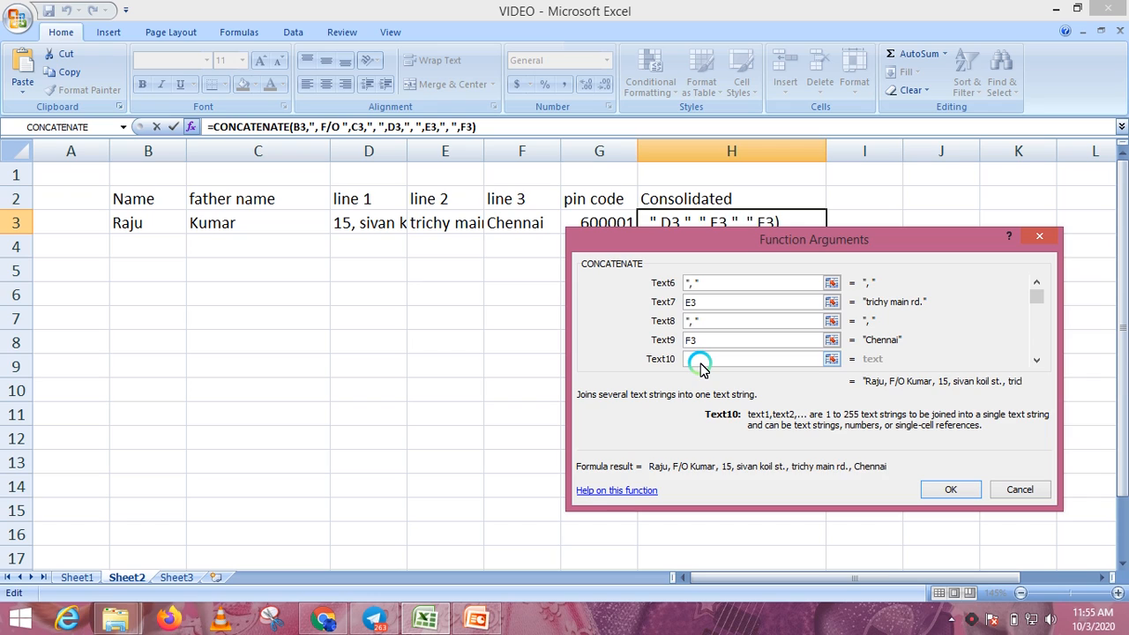
{"action": "type", "text": "\""}
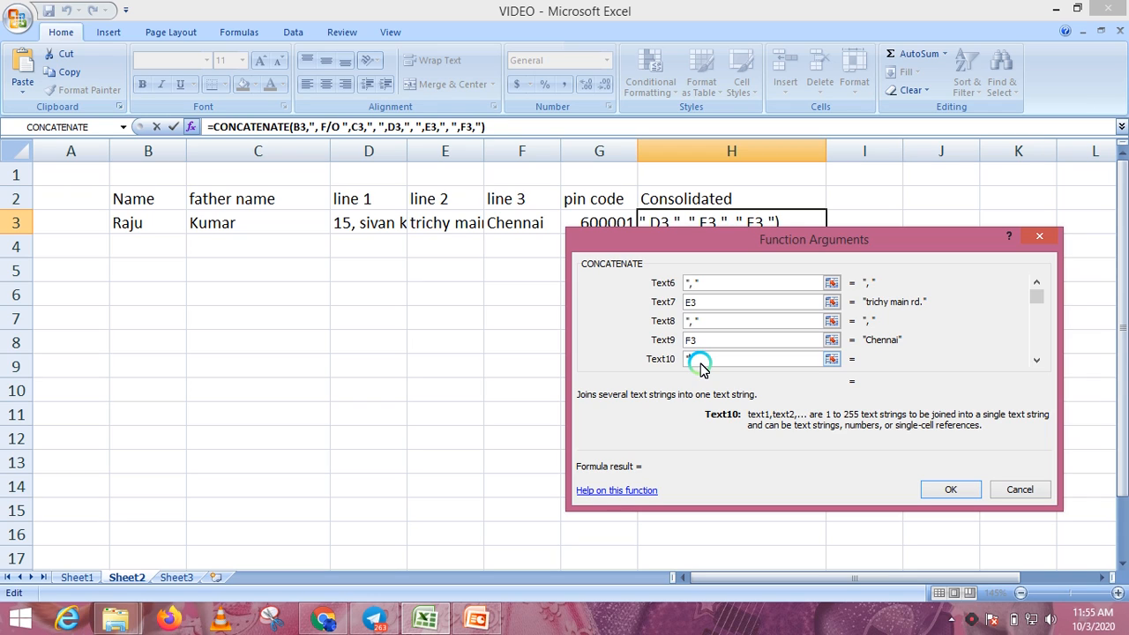
{"action": "type", "text": "-\""}
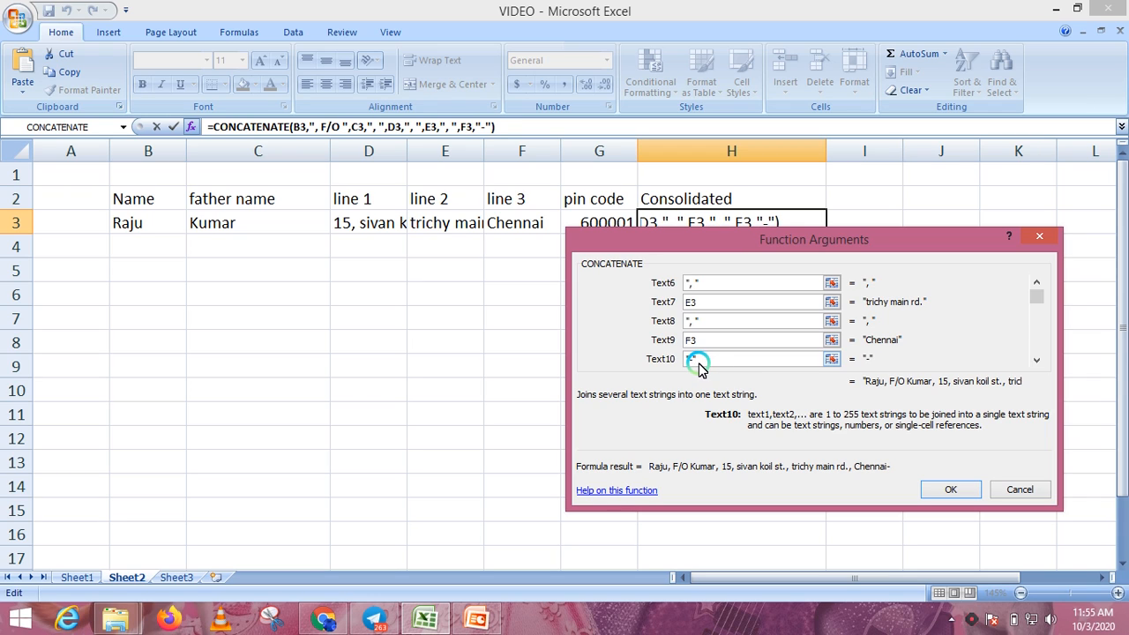
{"action": "left_click", "coordinate": [1036, 360]}
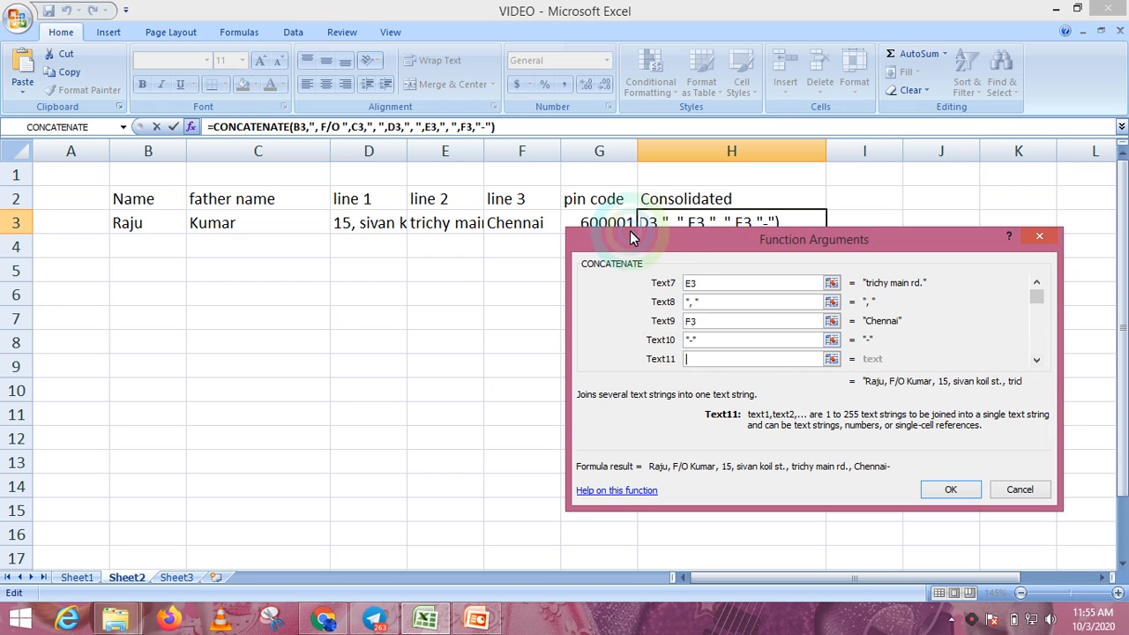
{"action": "left_click", "coordinate": [607, 222]}
{"action": "left_click", "coordinate": [944, 488]}
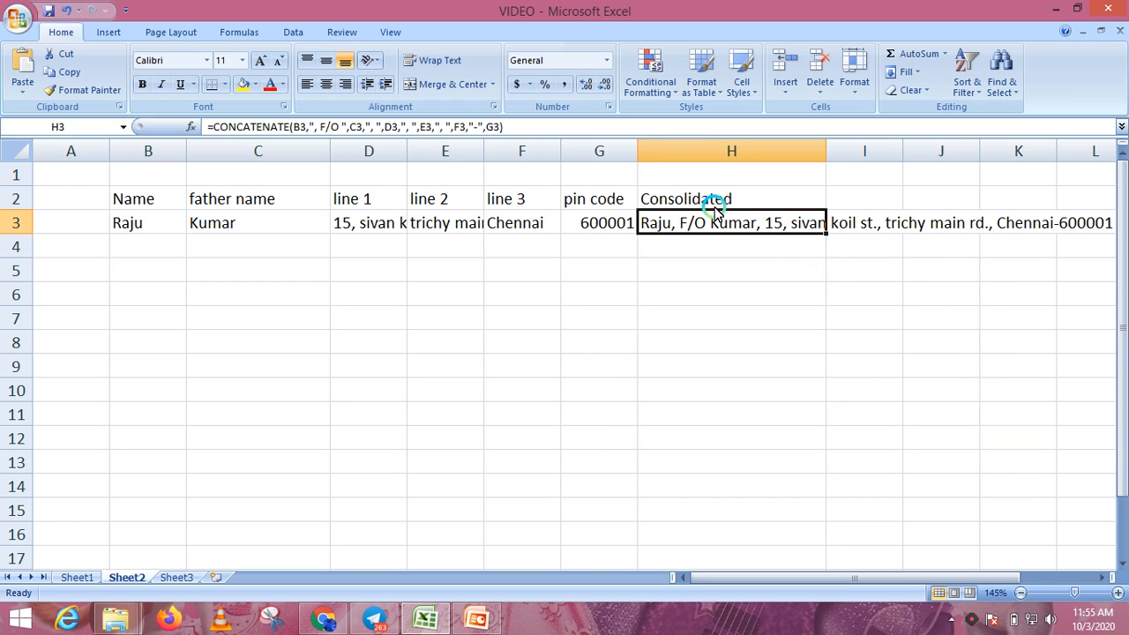
- Enlarge row 3 to height 60.75 and wrap the address text in H3
{"action": "left_click_drag", "start_coordinate": [12, 234], "coordinate": [12, 321]}
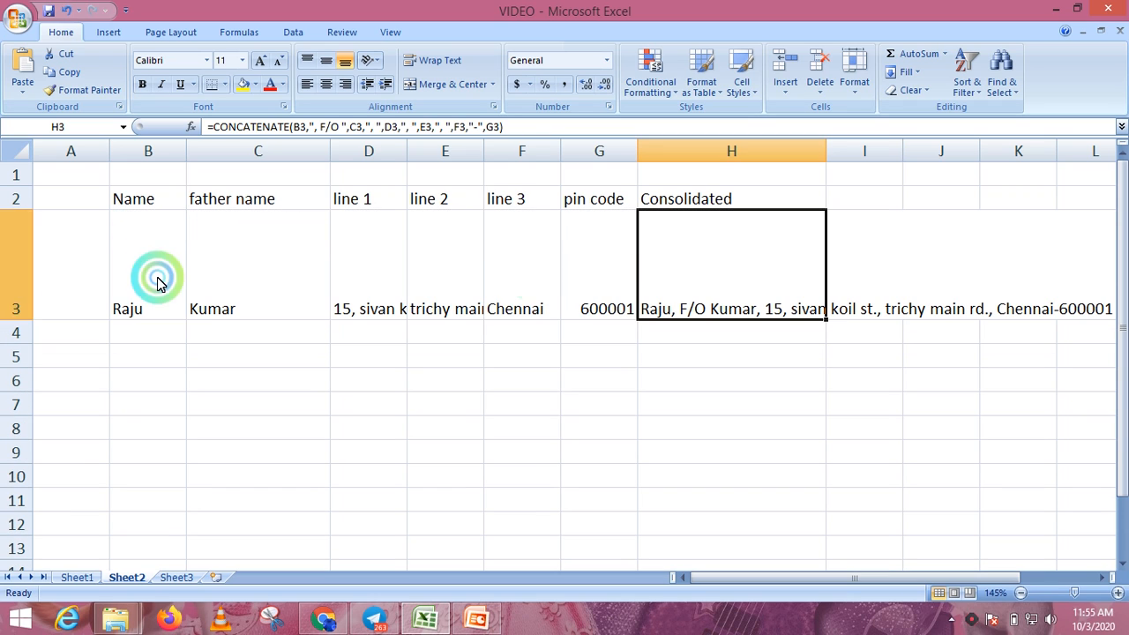
{"action": "left_click", "coordinate": [439, 60]}
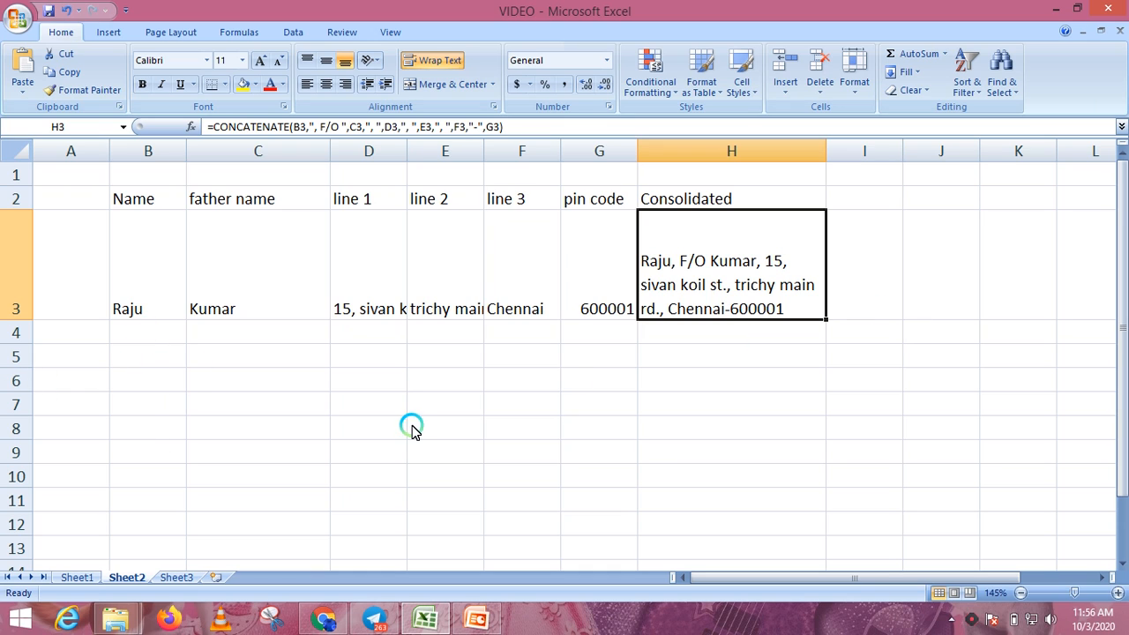
- Fill the H3 address formula down through H15 and check the copied formula in H4
{"action": "left_click_drag", "start_coordinate": [822, 319], "coordinate": [838, 573]}
{"action": "scroll", "coordinate": [840, 449], "scroll_direction": "up", "scroll_amount": 1}
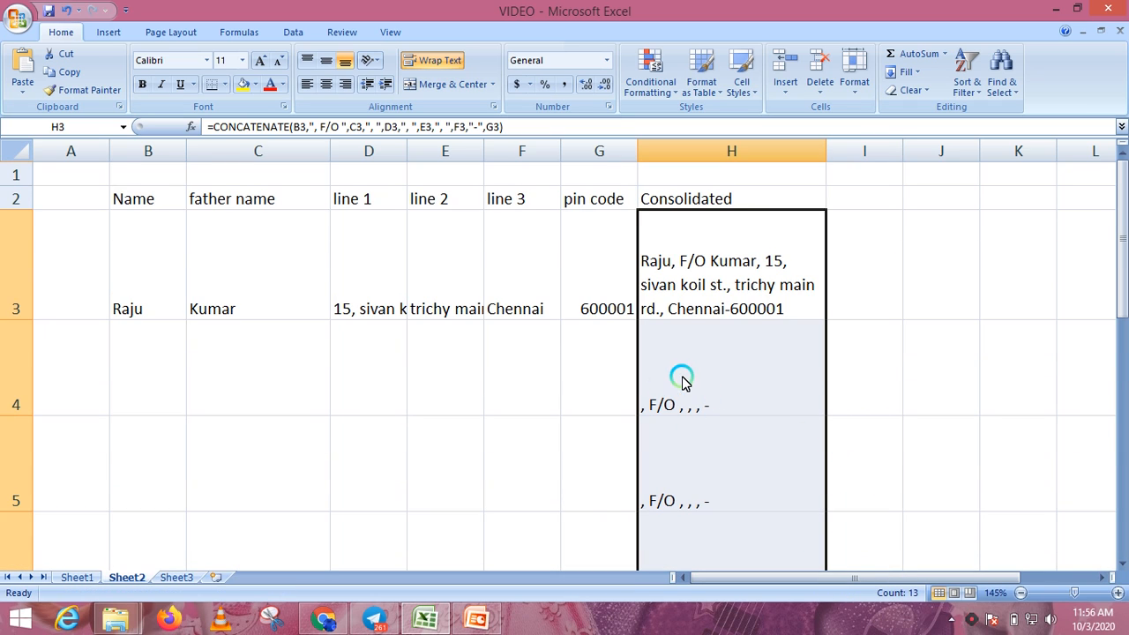
{"action": "left_click", "coordinate": [960, 350]}
{"action": "left_click", "coordinate": [731, 373]}
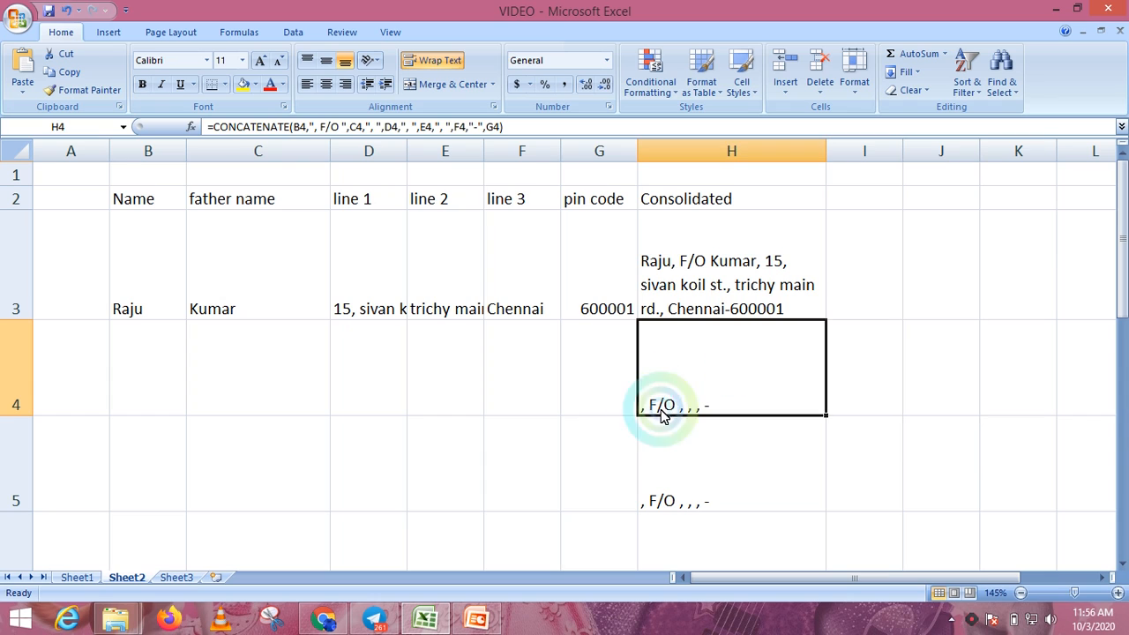
- Enter the second person's name in B4 and the father's name beside it
{"action": "left_click", "coordinate": [139, 365]}
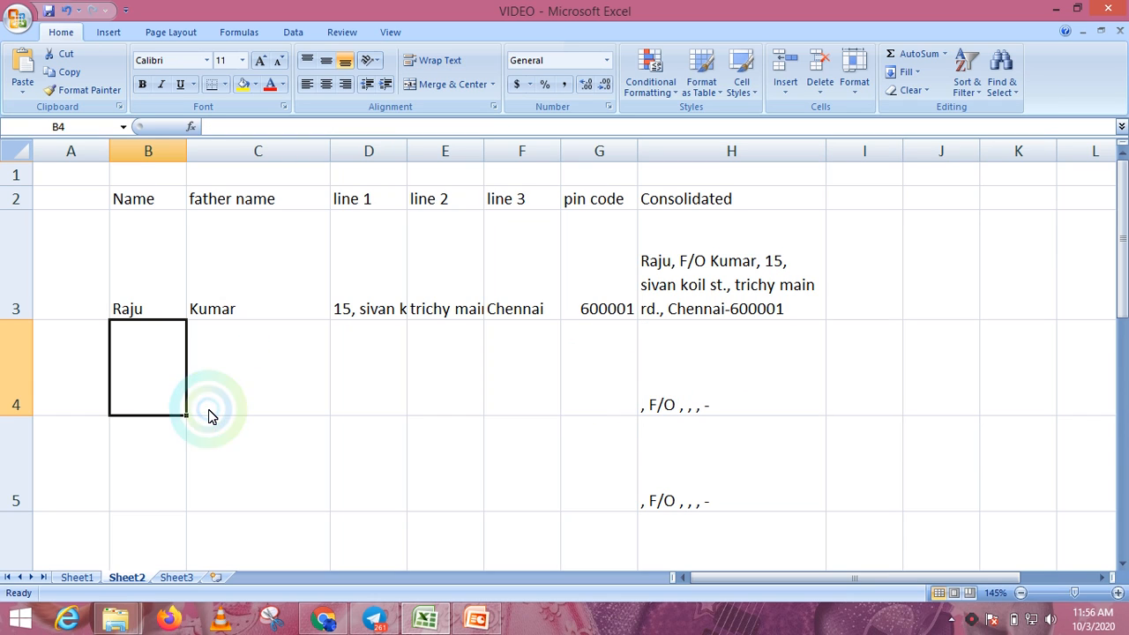
{"action": "left_click", "coordinate": [209, 411]}
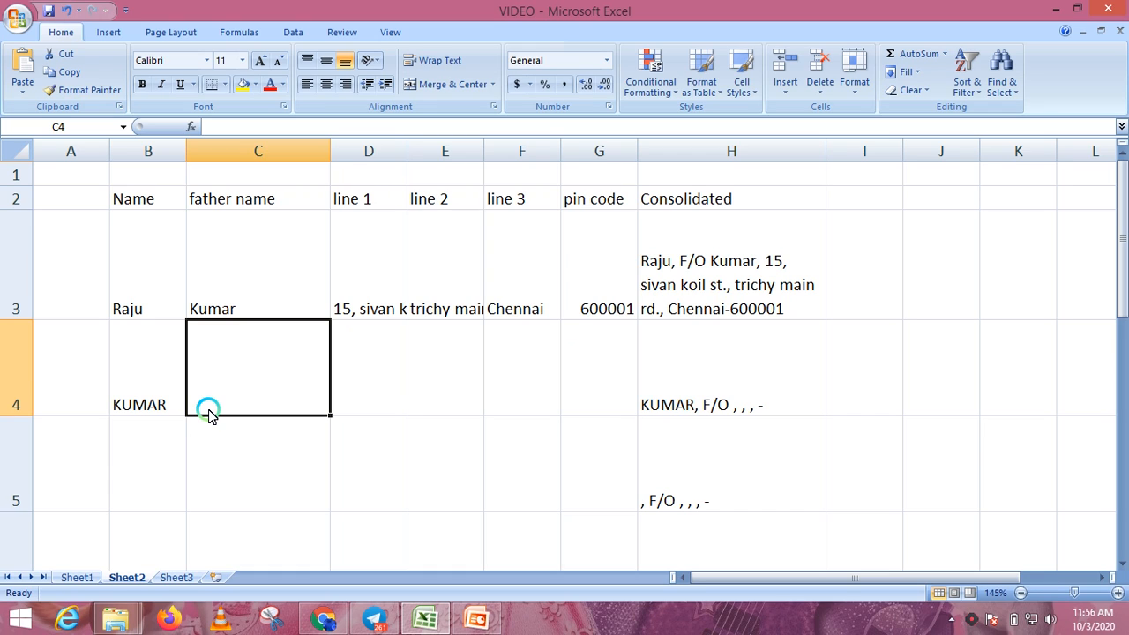
{"action": "type", "text": "RAJ"}
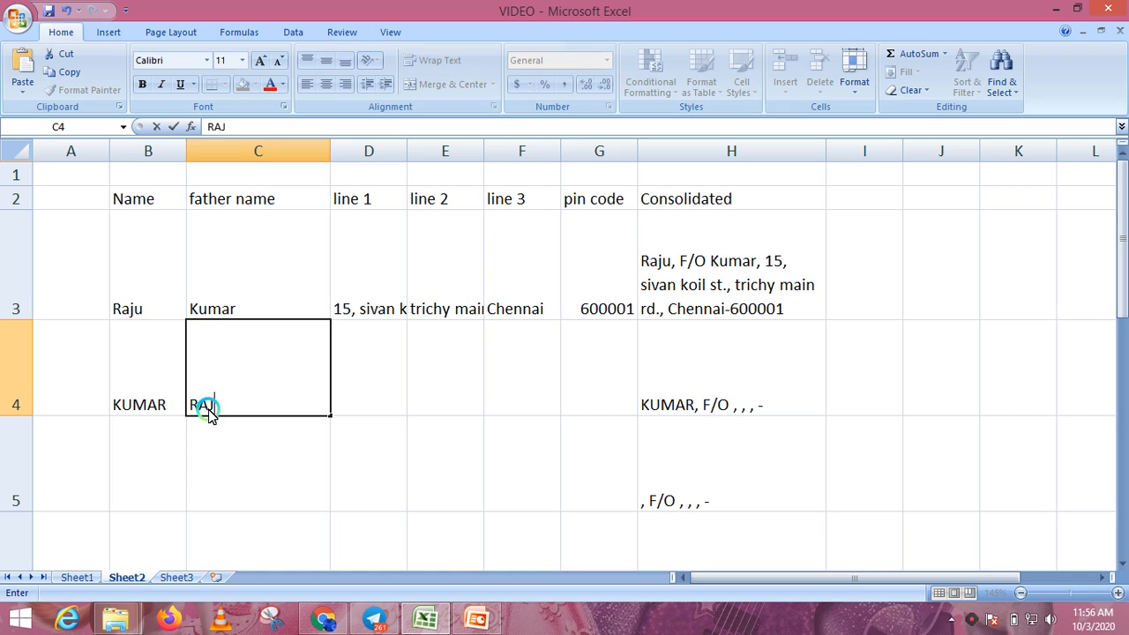
{"action": "type", "text": "A"}
{"action": "key", "text": "Tab"}
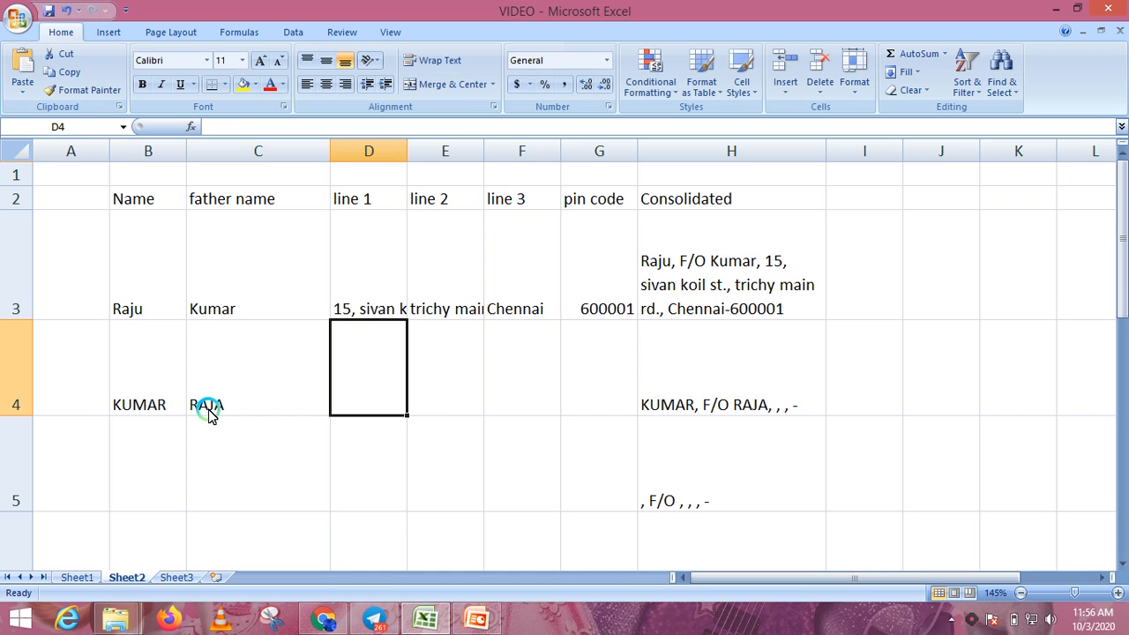
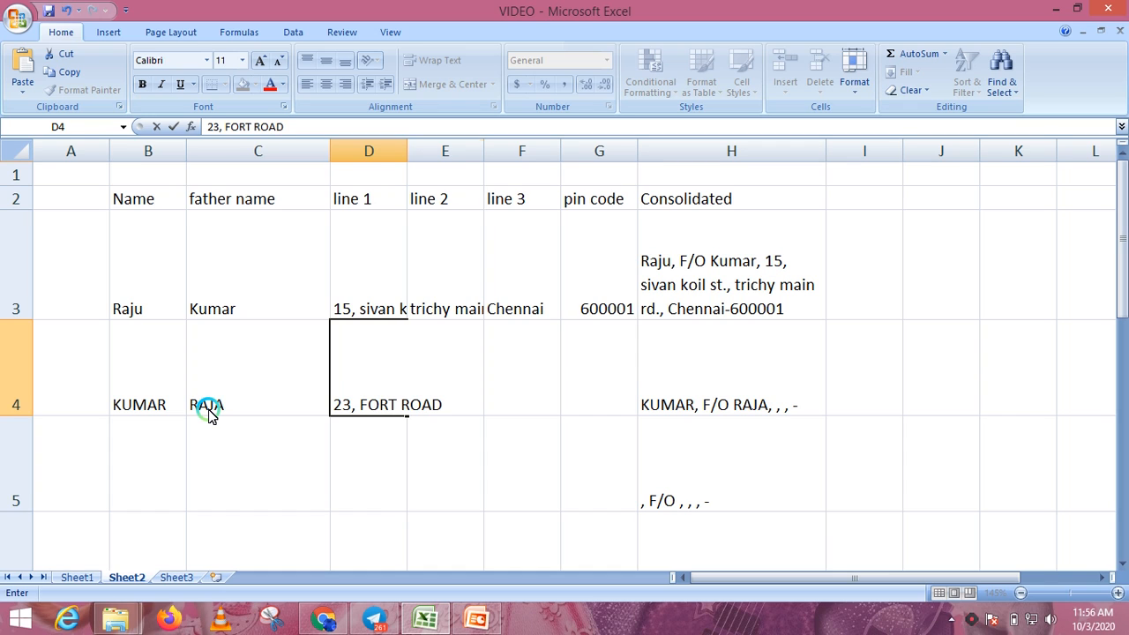
- Fill in the second person's three address lines across row 4
{"action": "key", "text": "Tab"}
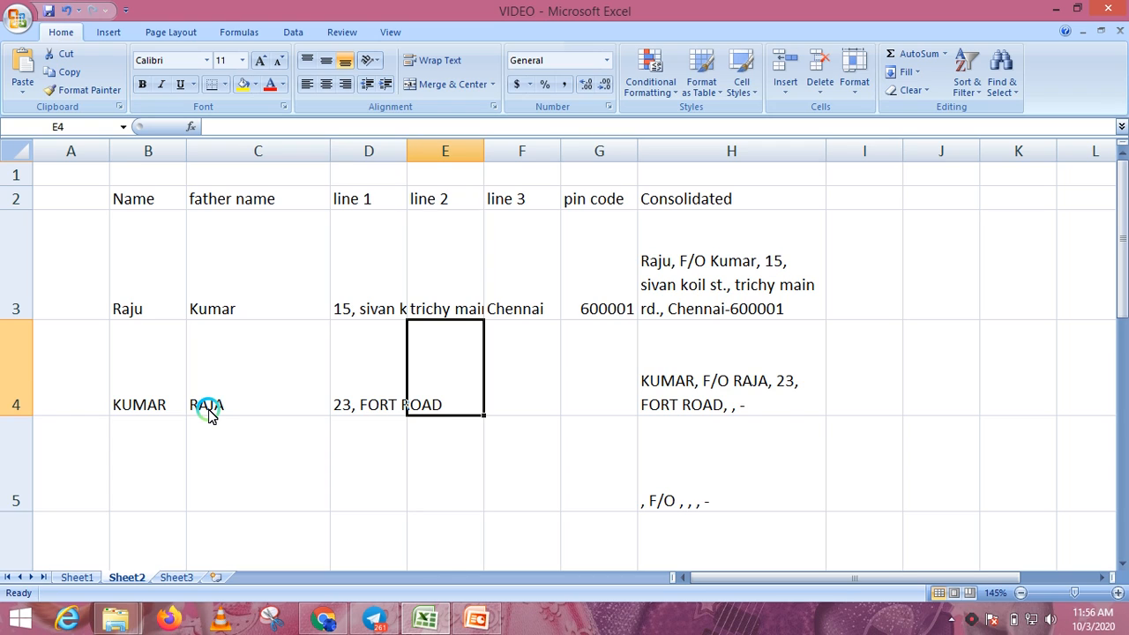
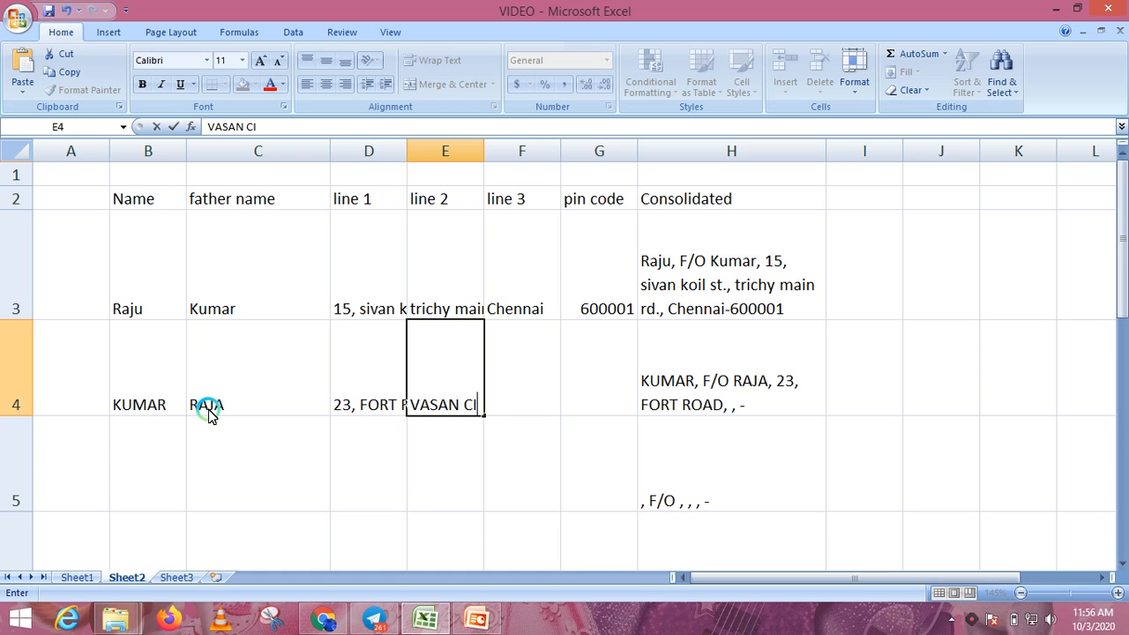
{"action": "key", "text": "Tab"}
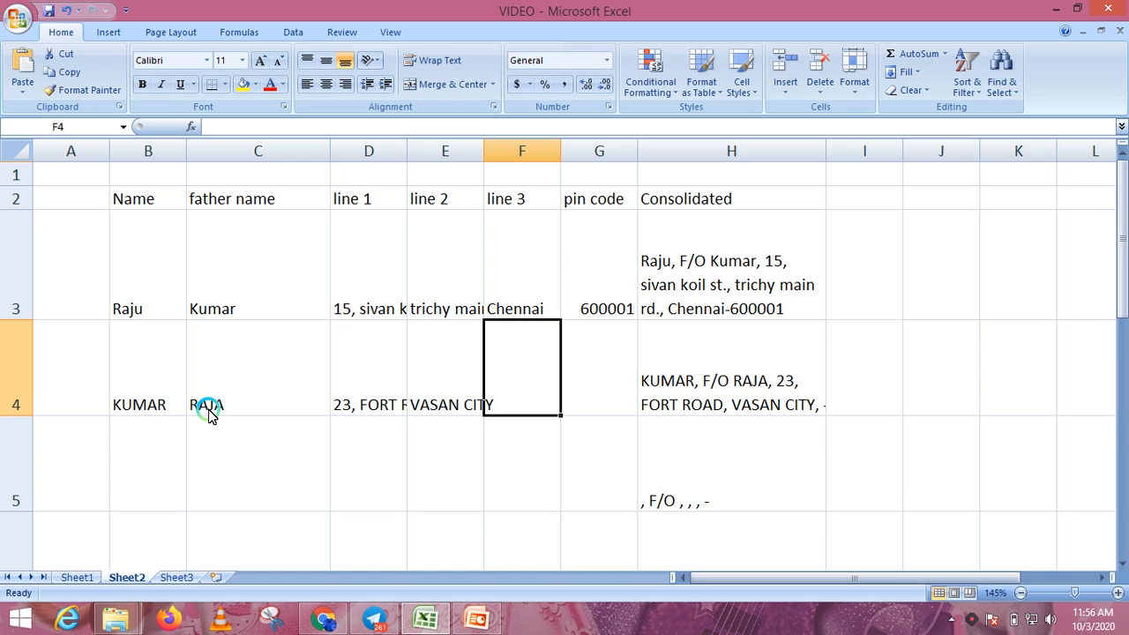
{"action": "type", "text": "MADUR"}
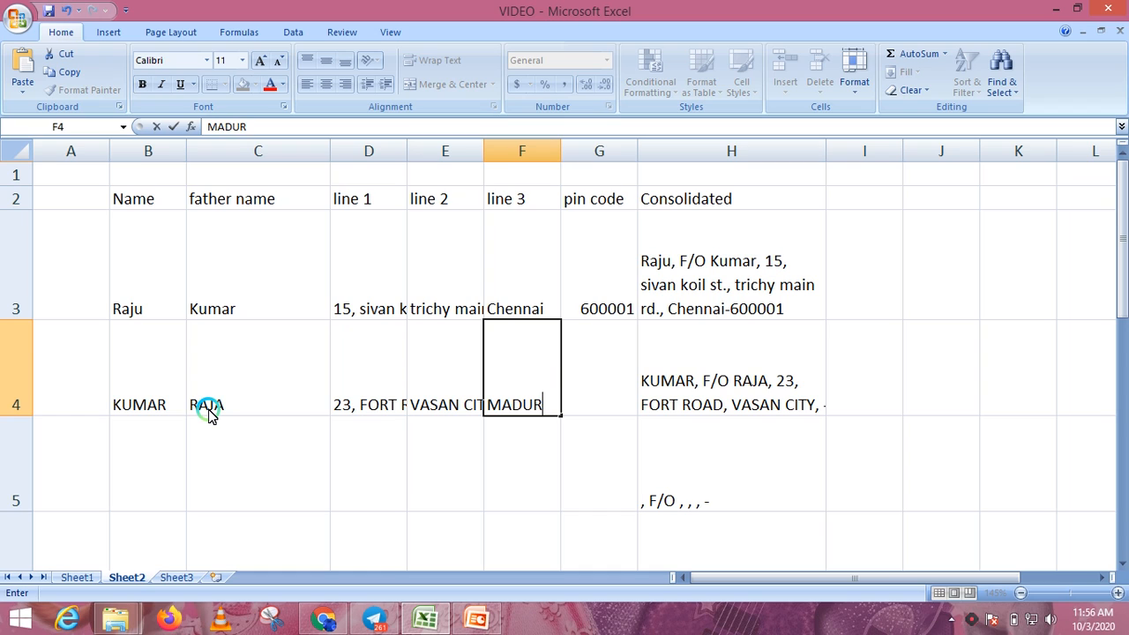
{"action": "type", "text": "AI"}
{"action": "key", "text": "Tab"}
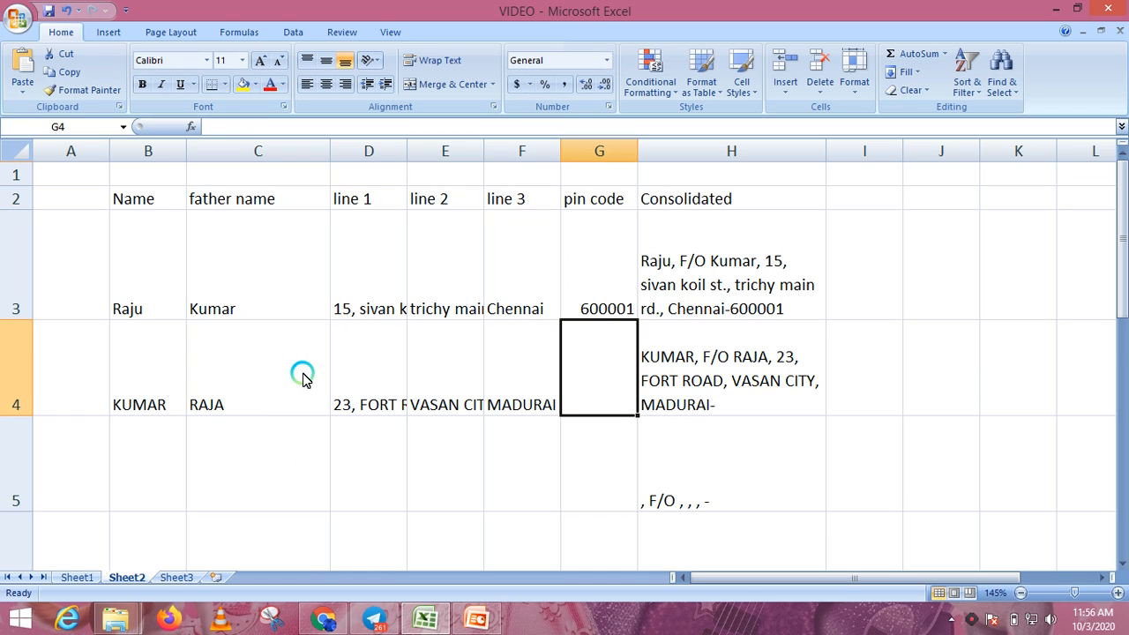
{"action": "left_click", "coordinate": [964, 378]}
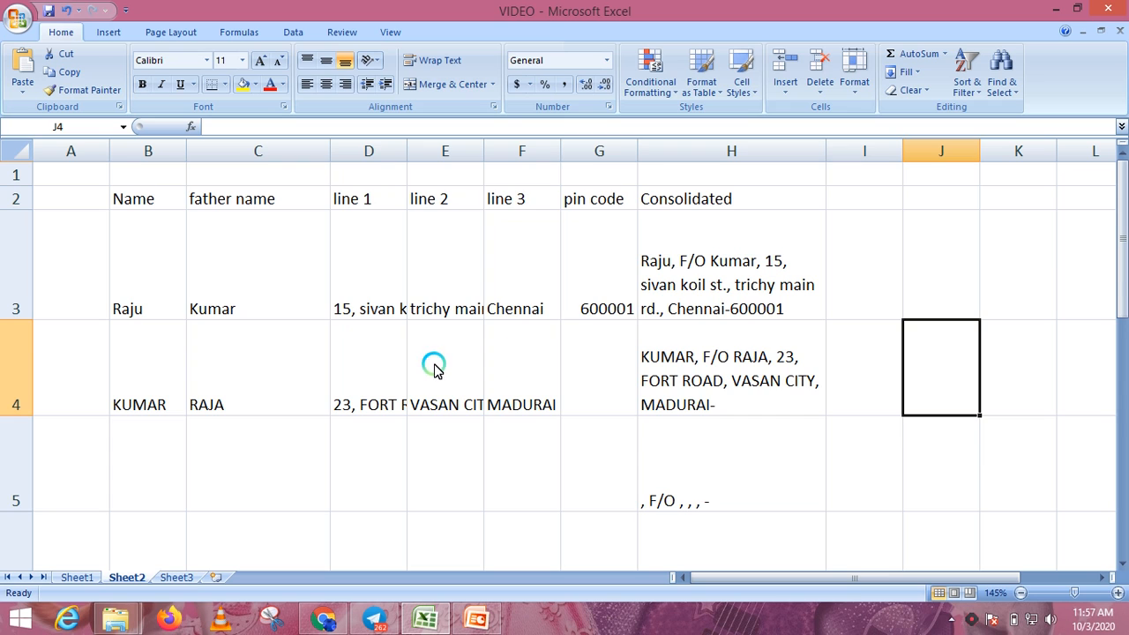
{"action": "scroll", "coordinate": [530, 370], "scroll_direction": "down", "scroll_amount": 1}
{"action": "scroll", "coordinate": [750, 415], "scroll_direction": "down", "scroll_amount": 5}
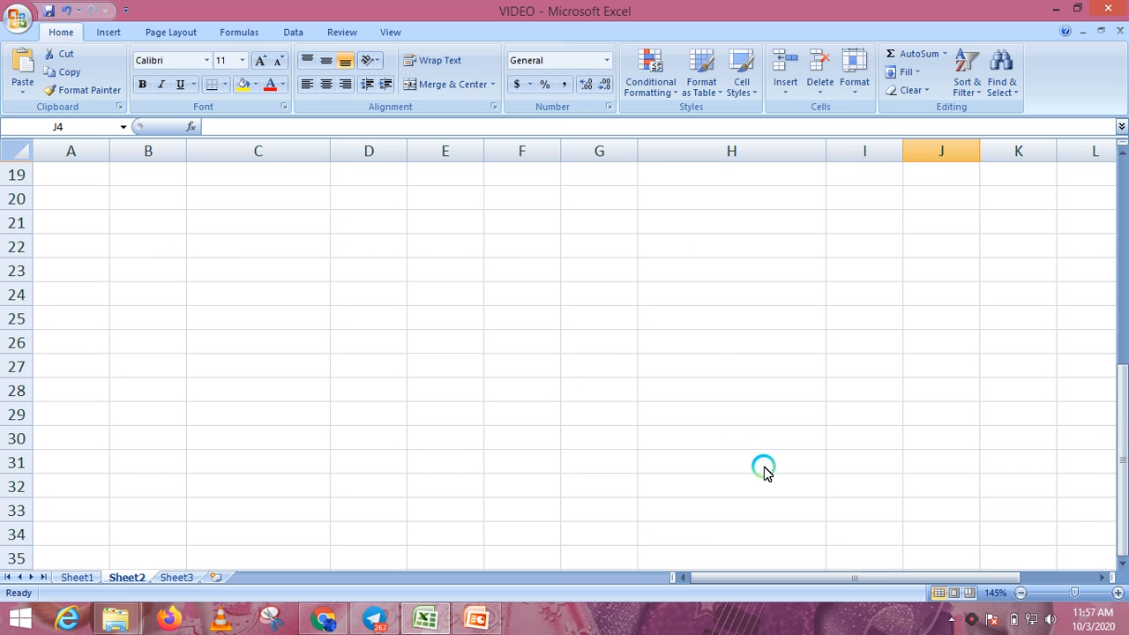
{"action": "scroll", "coordinate": [764, 467], "scroll_direction": "up", "scroll_amount": 6}
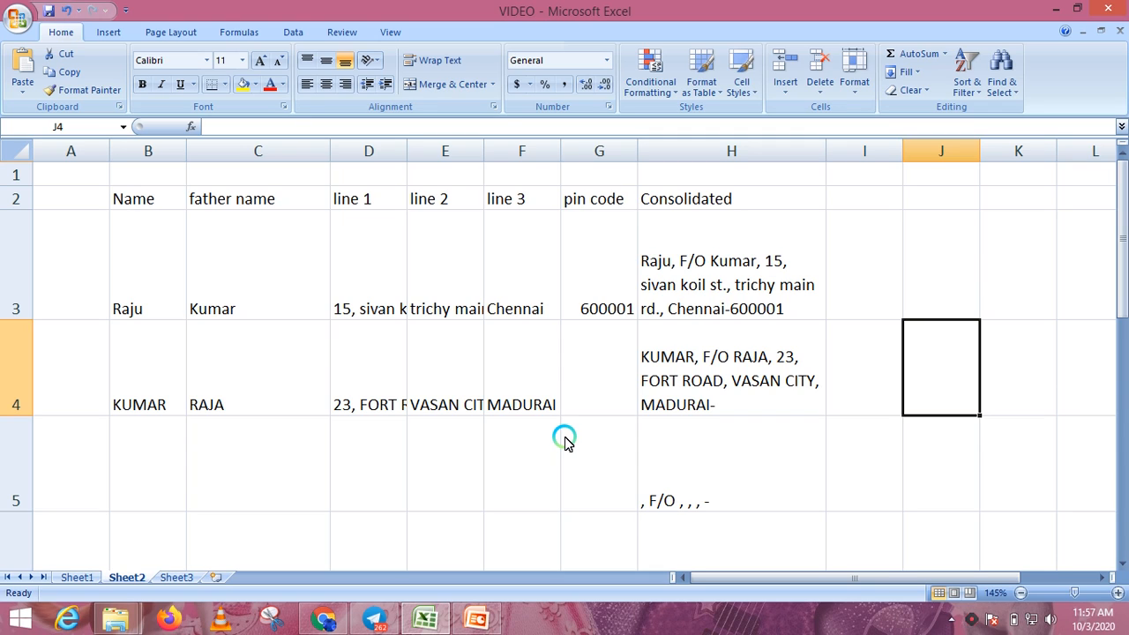
{"action": "left_click", "coordinate": [746, 239]}
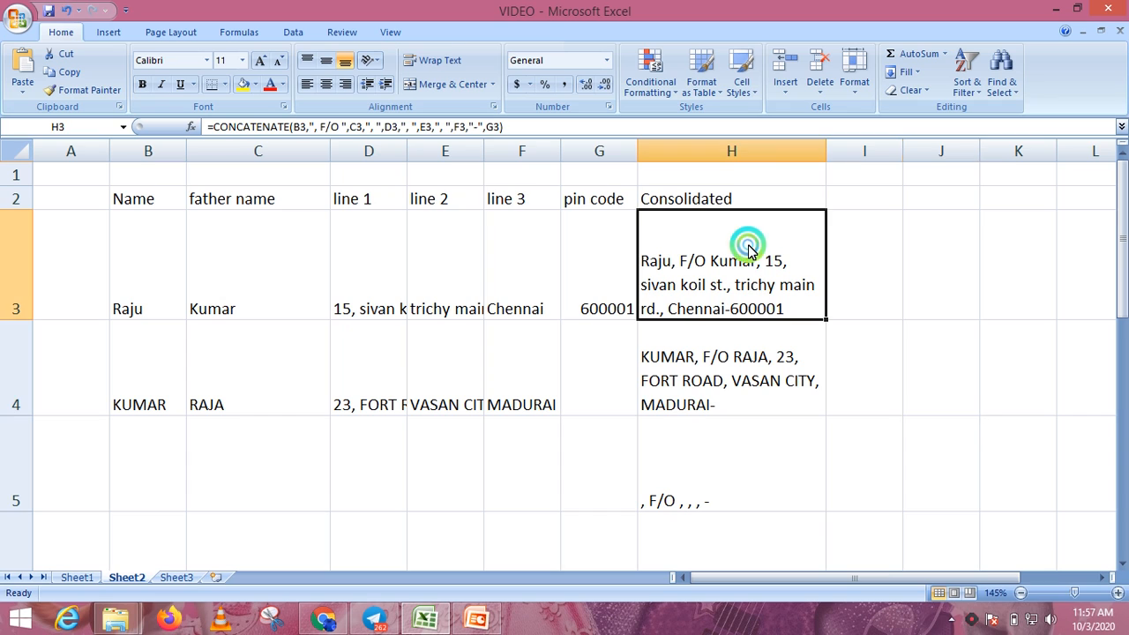
{"action": "left_click", "coordinate": [758, 335]}
{"action": "left_click", "coordinate": [905, 390]}
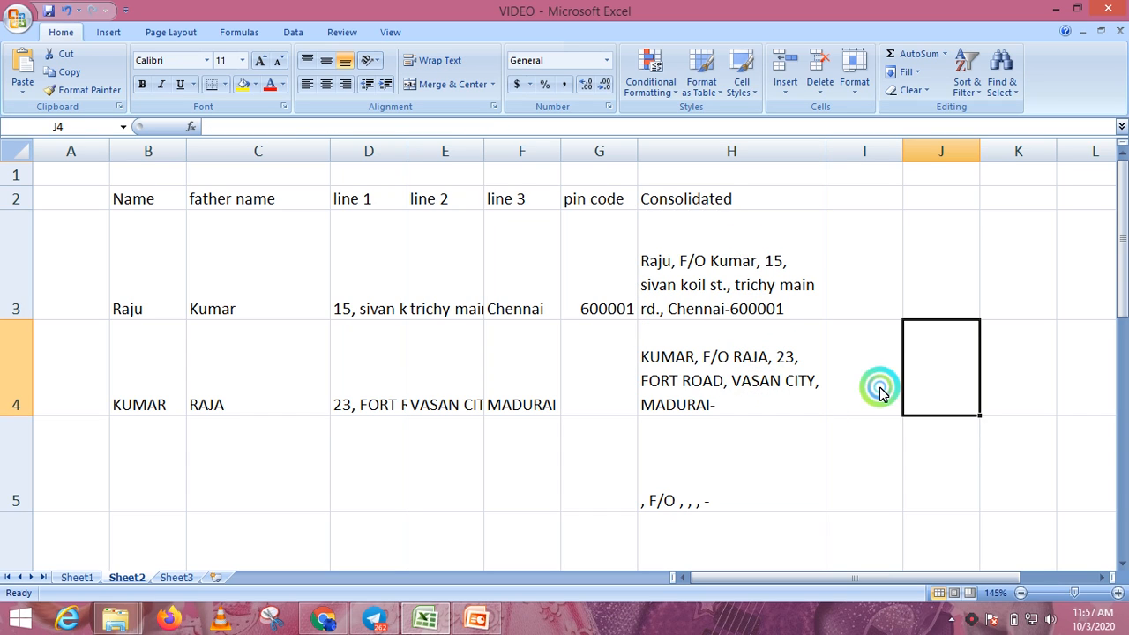
{"action": "left_click", "coordinate": [764, 307]}
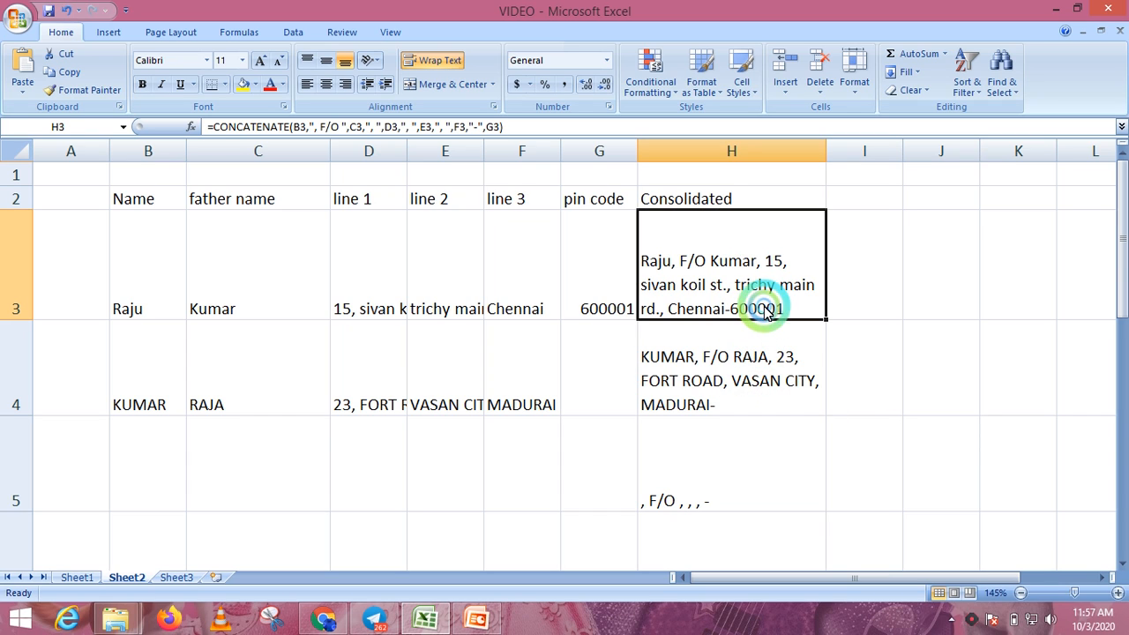
{"action": "left_click", "coordinate": [745, 357]}
{"action": "left_click", "coordinate": [839, 349]}
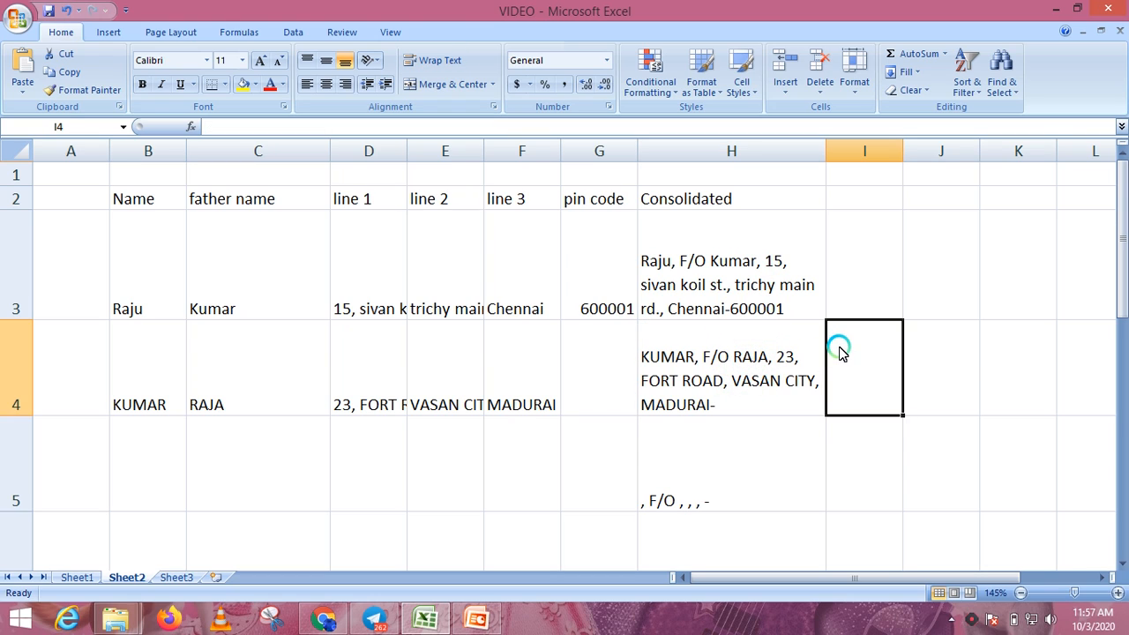